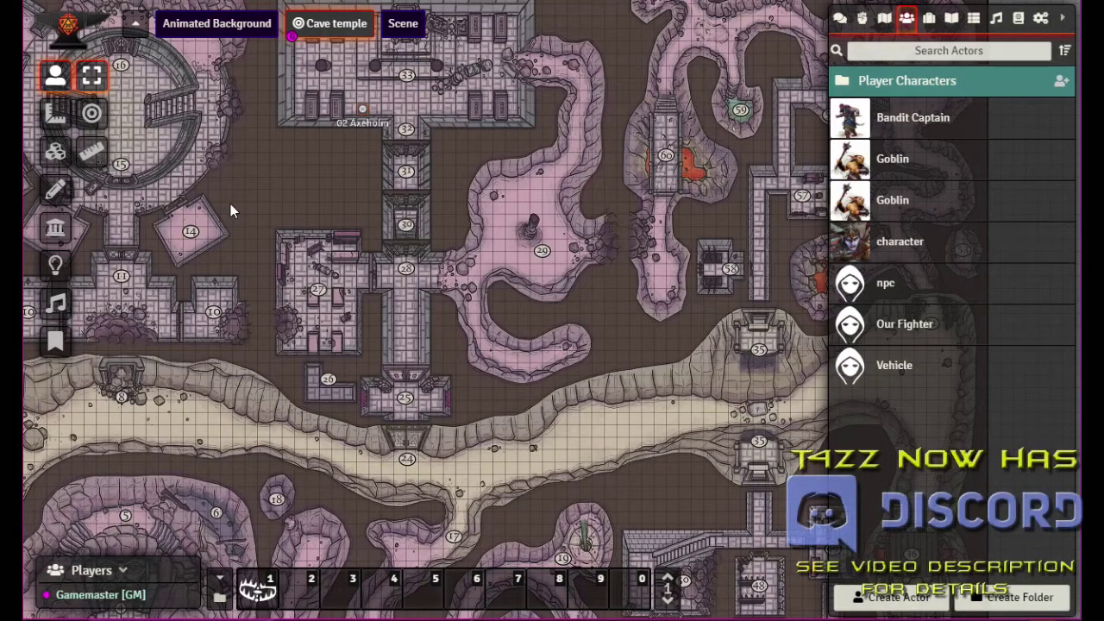
- Open the Our Fighter character sheet and move it to the left over the cave map
{"action": "left_click", "coordinate": [907, 328]}
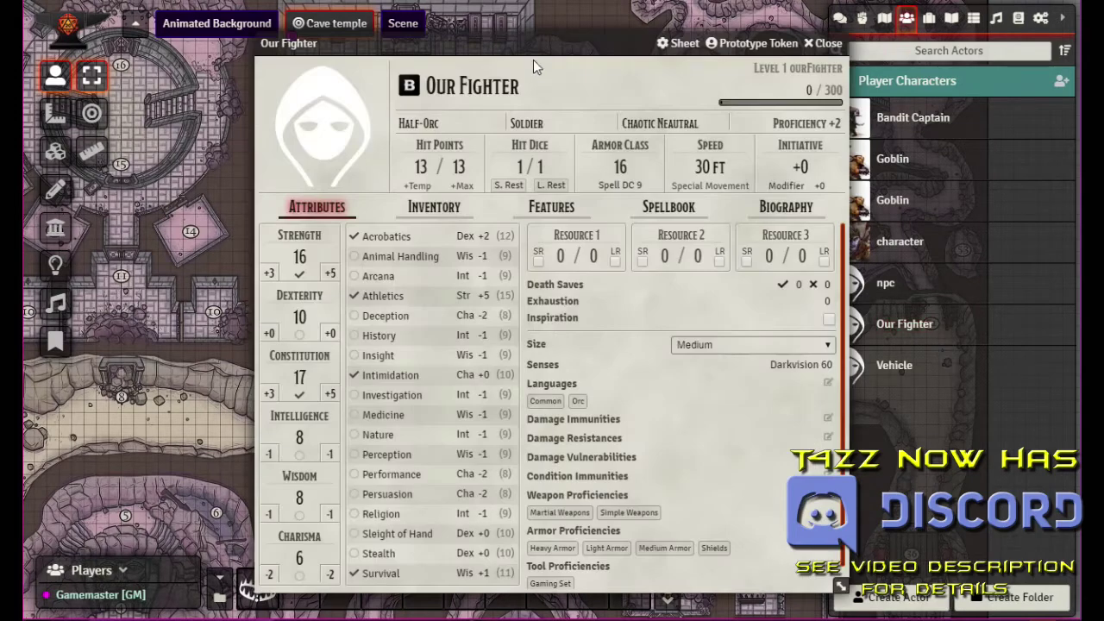
{"action": "left_click_drag", "start_coordinate": [530, 43], "coordinate": [414, 35]}
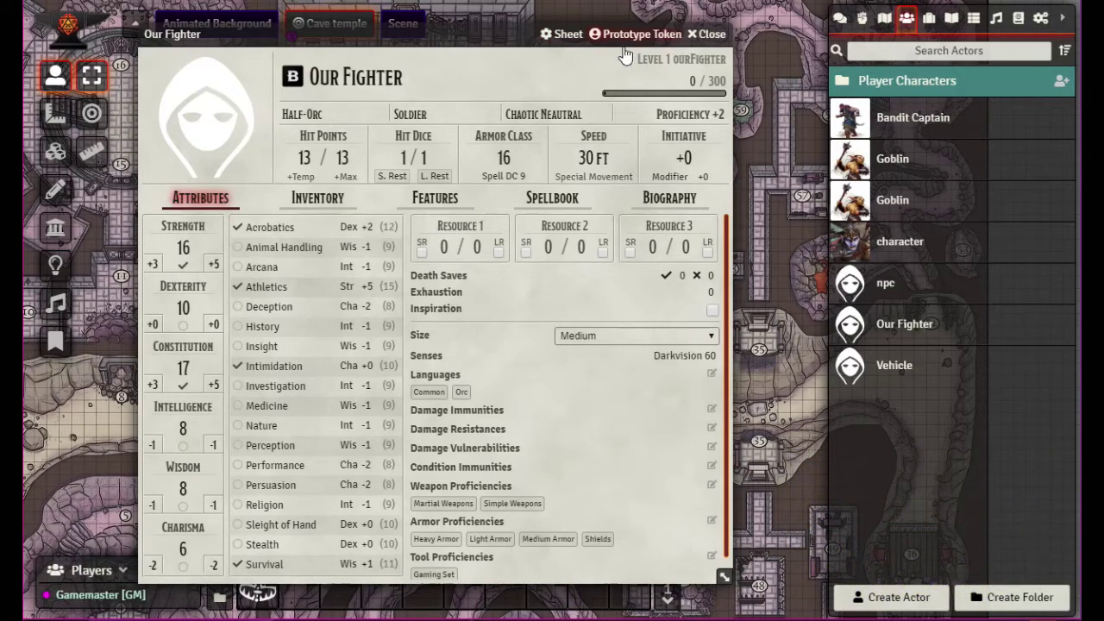
{"action": "left_click", "coordinate": [562, 37]}
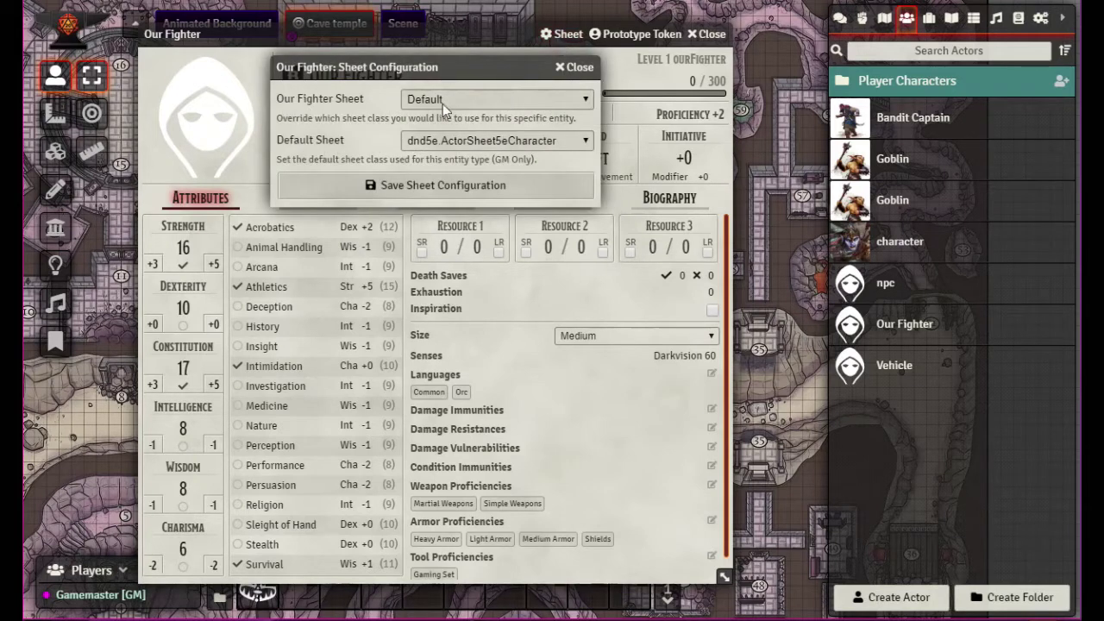
{"action": "left_click", "coordinate": [587, 138]}
{"action": "left_click", "coordinate": [586, 139]}
{"action": "left_click", "coordinate": [586, 100]}
{"action": "left_click", "coordinate": [586, 102]}
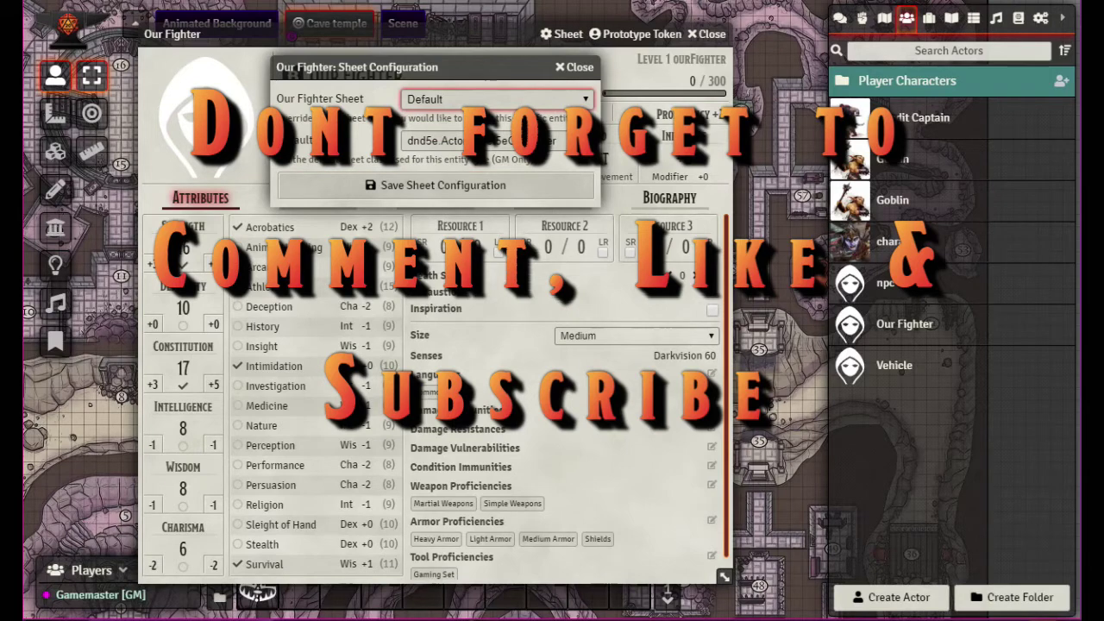
{"action": "left_click", "coordinate": [578, 69]}
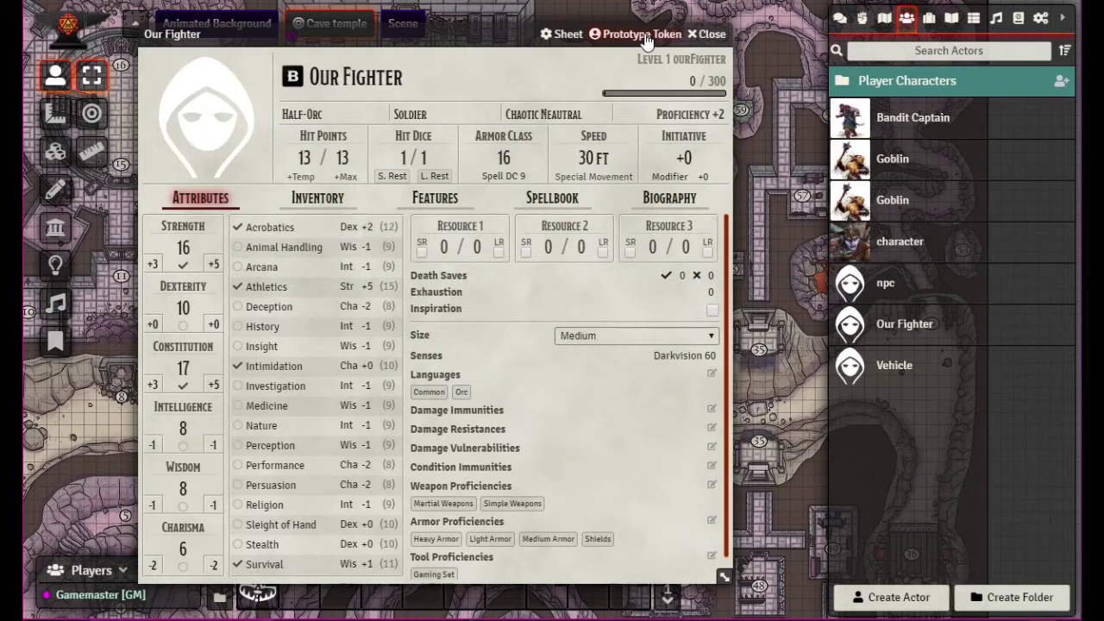
- Open Our Fighter's Prototype Token settings, reposition the dialog, and leave Display Name set to None
{"action": "left_click", "coordinate": [646, 42]}
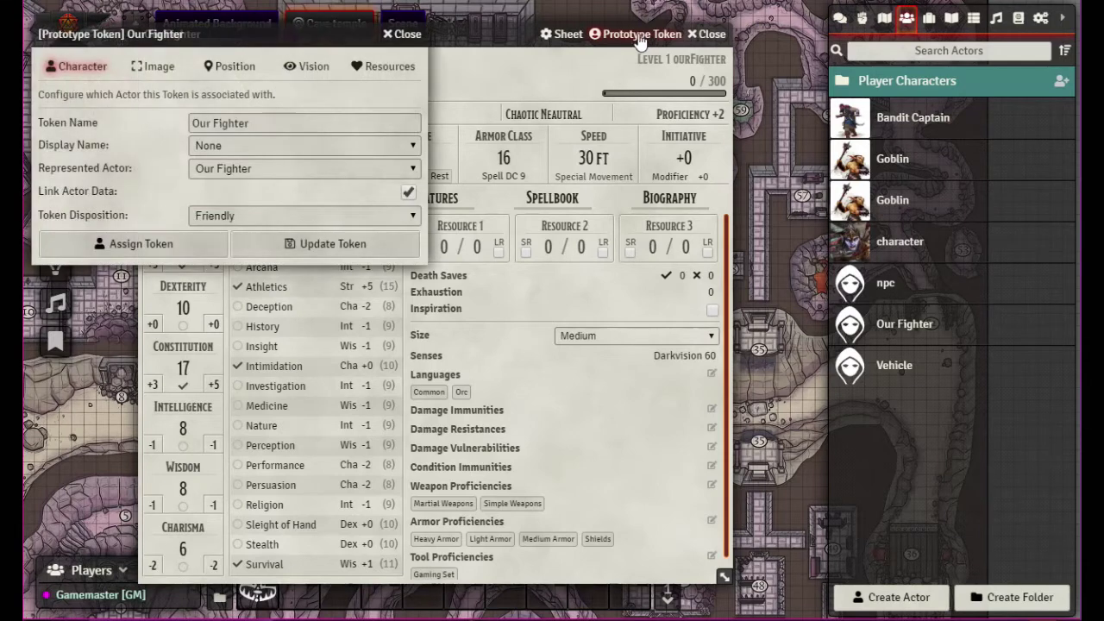
{"action": "left_click_drag", "start_coordinate": [230, 29], "coordinate": [442, 26]}
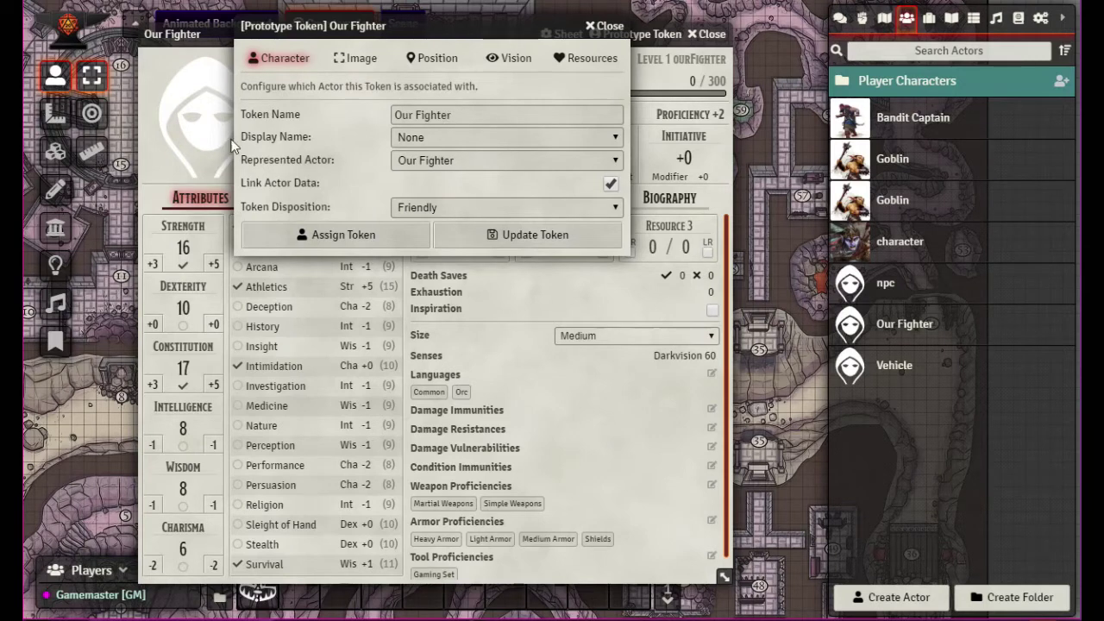
{"action": "left_click_drag", "start_coordinate": [393, 29], "coordinate": [354, 116]}
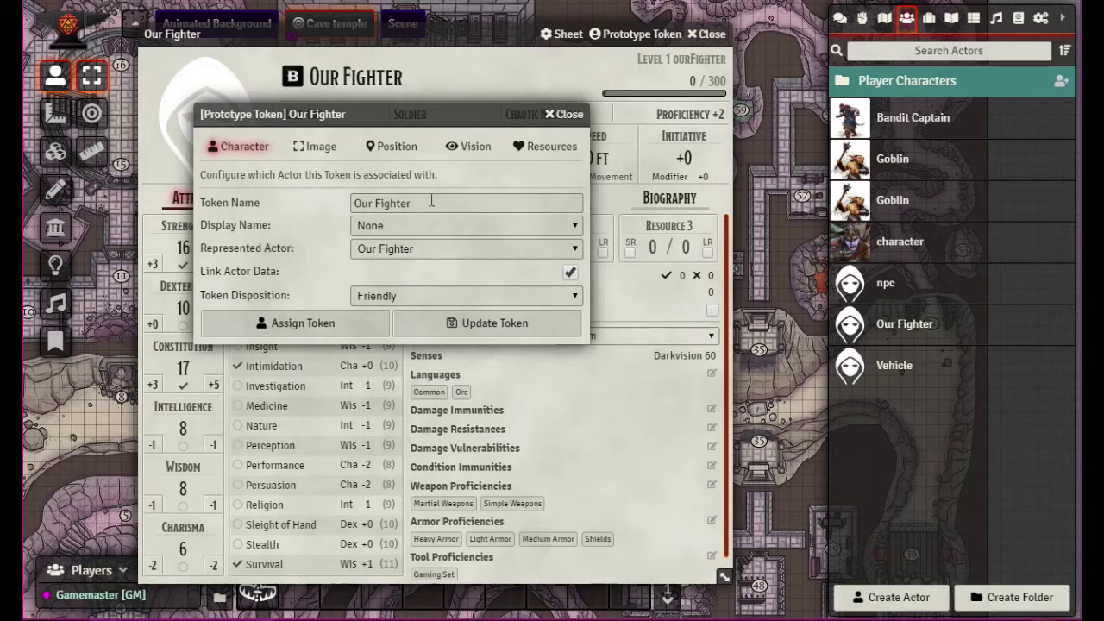
{"action": "left_click", "coordinate": [575, 226]}
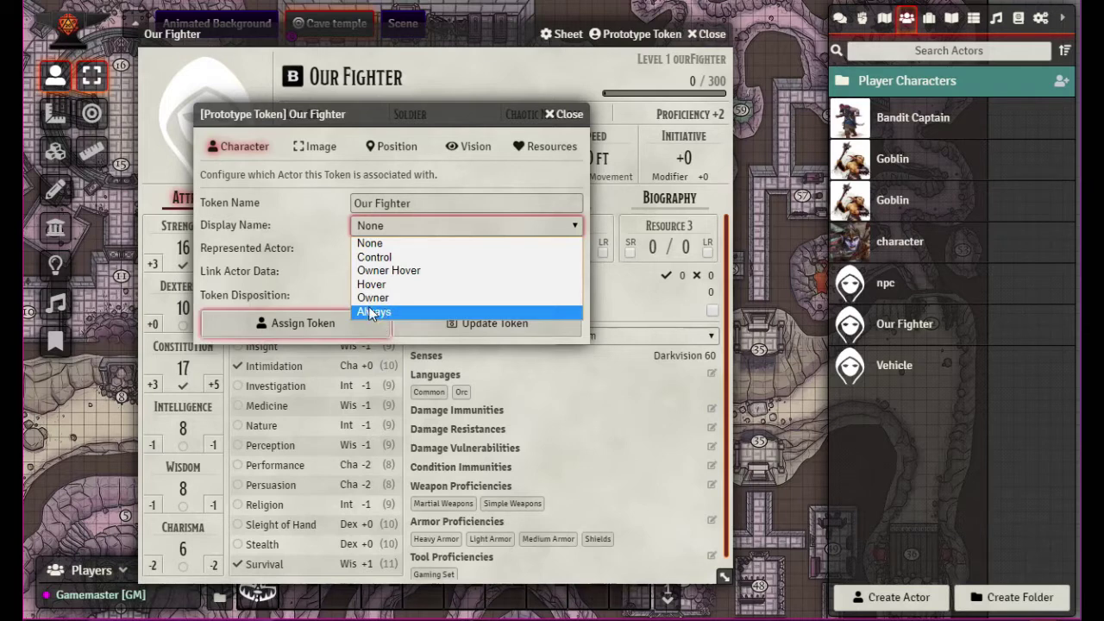
{"action": "left_click", "coordinate": [488, 189]}
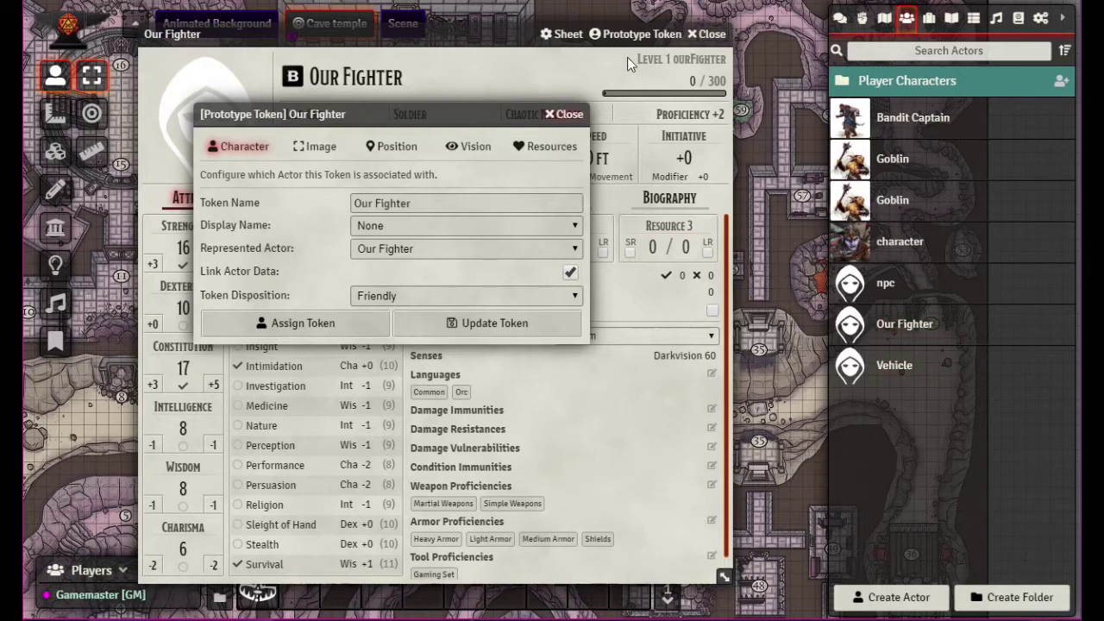
{"action": "left_click", "coordinate": [574, 249]}
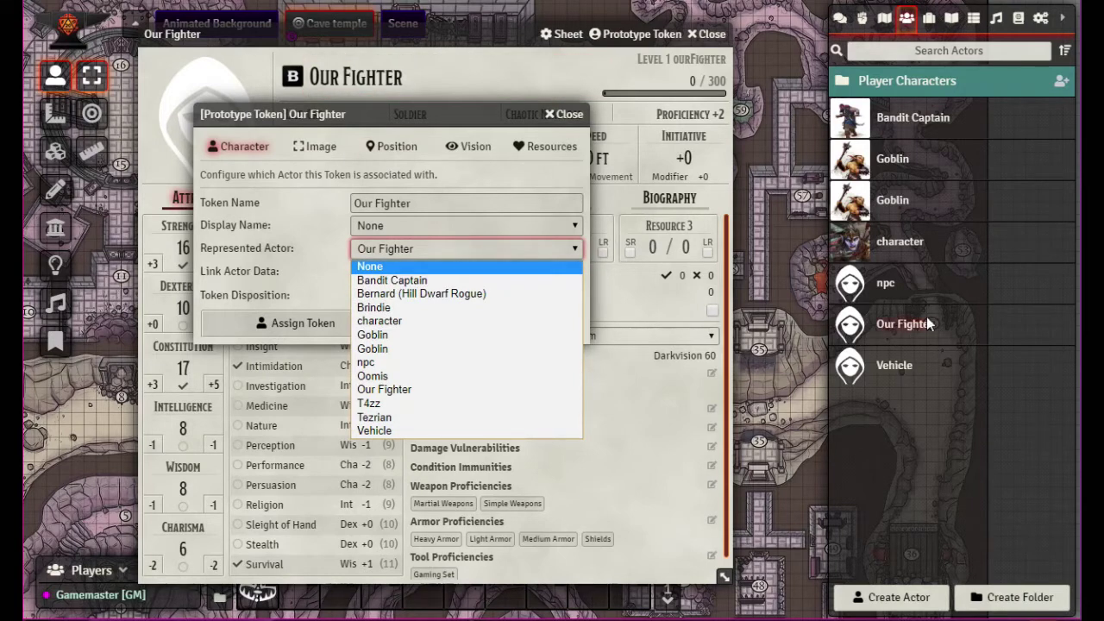
{"action": "left_click", "coordinate": [314, 257]}
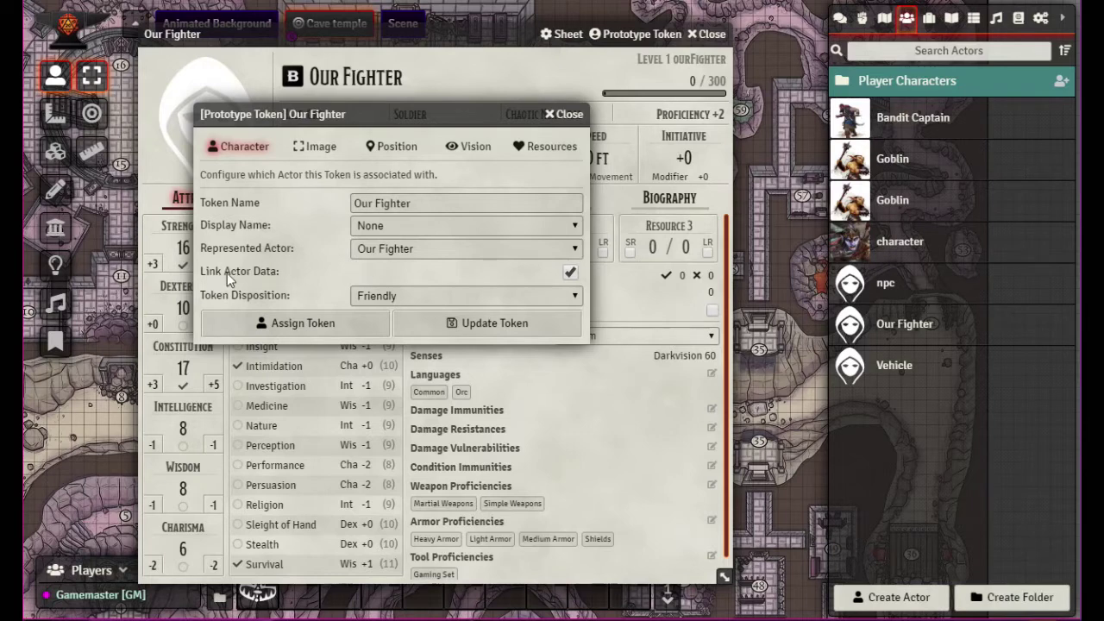
{"action": "left_click", "coordinate": [582, 299]}
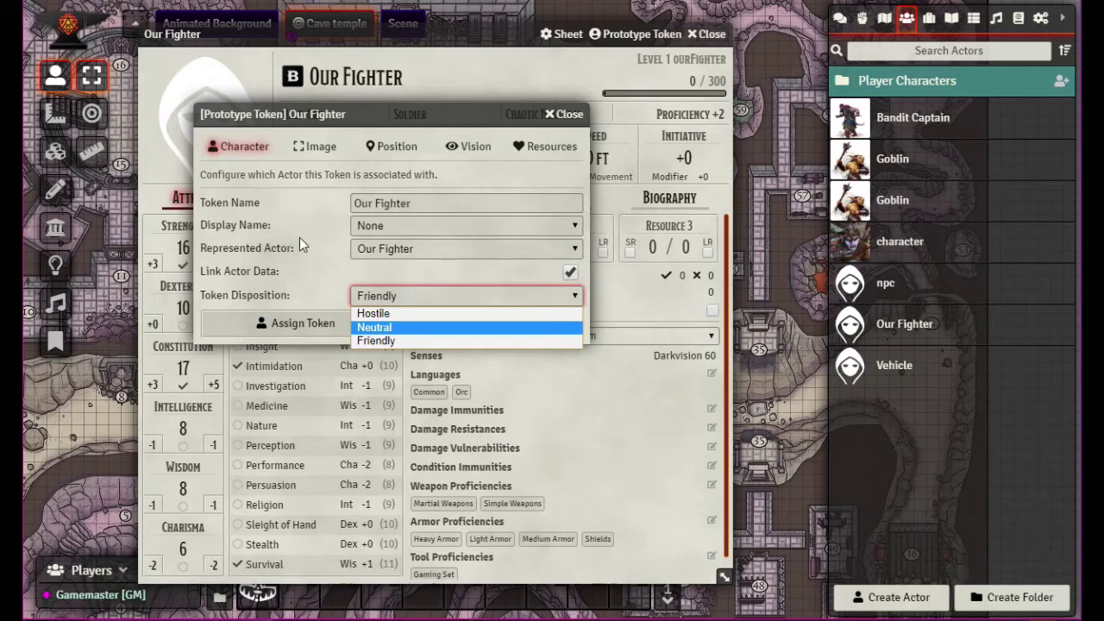
{"action": "left_click", "coordinate": [475, 234]}
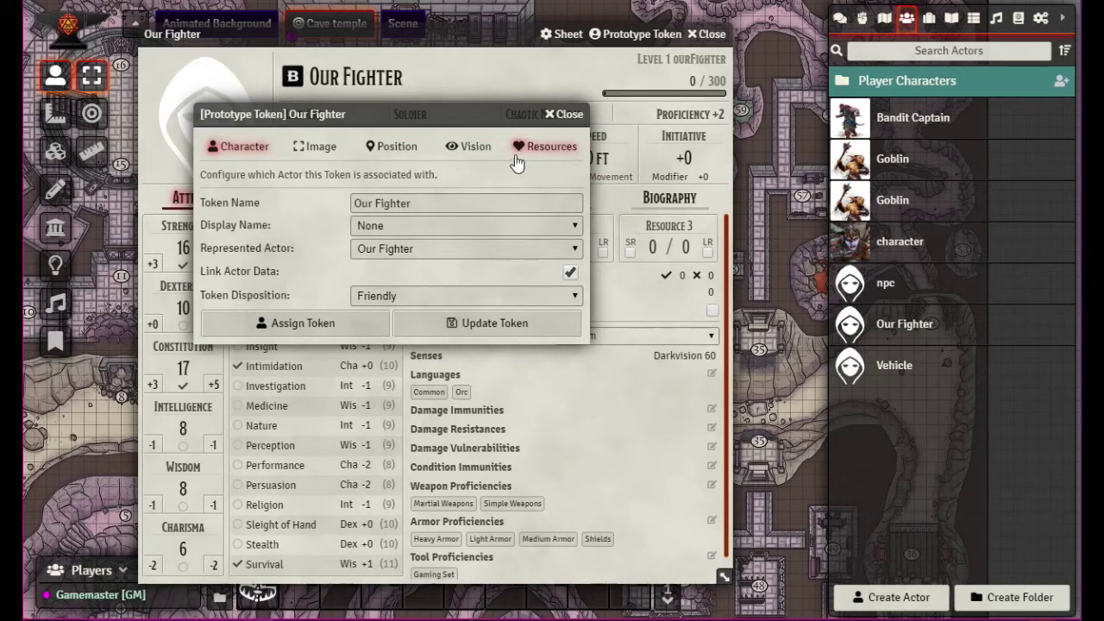
- In the token's Image settings, open the Image or Video Browser for Token Image Path
{"action": "left_click", "coordinate": [302, 148]}
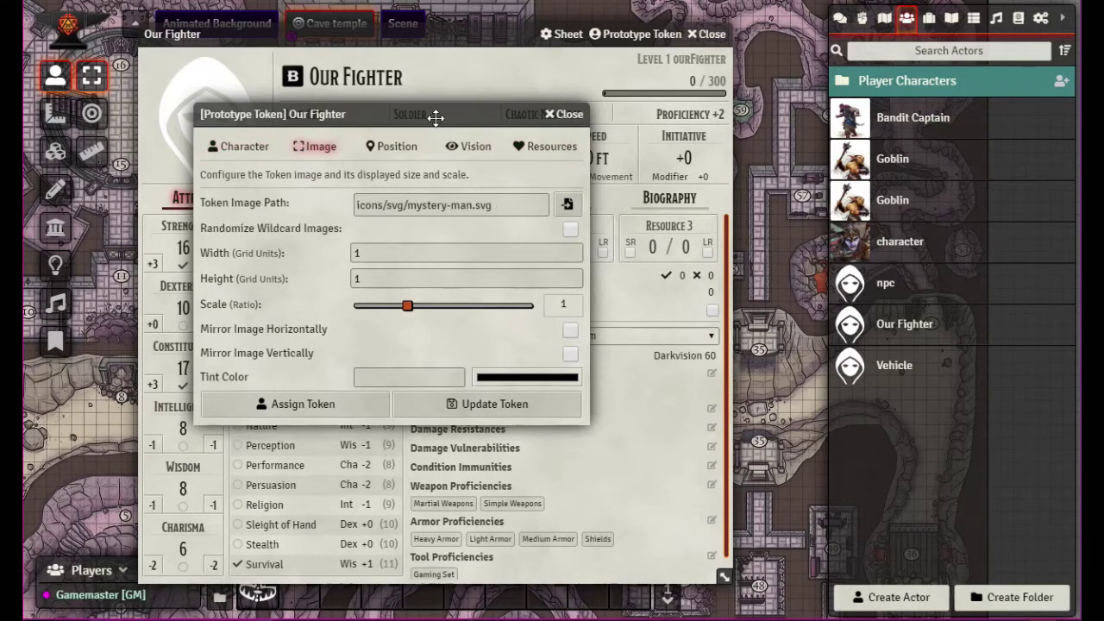
{"action": "left_click_drag", "start_coordinate": [436, 117], "coordinate": [693, 187]}
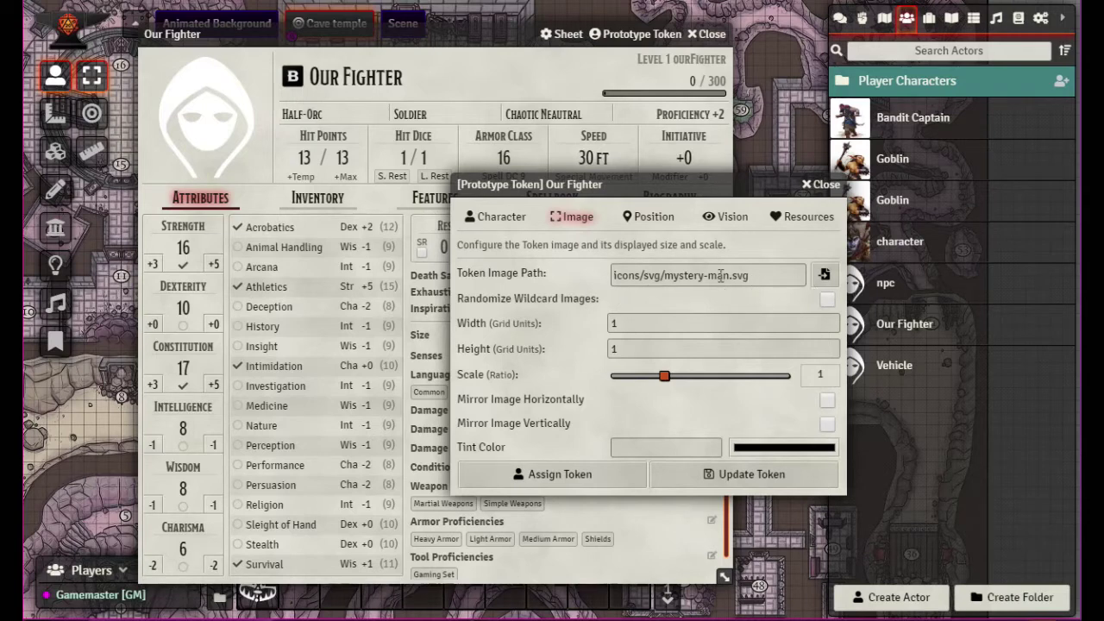
{"action": "left_click", "coordinate": [825, 277]}
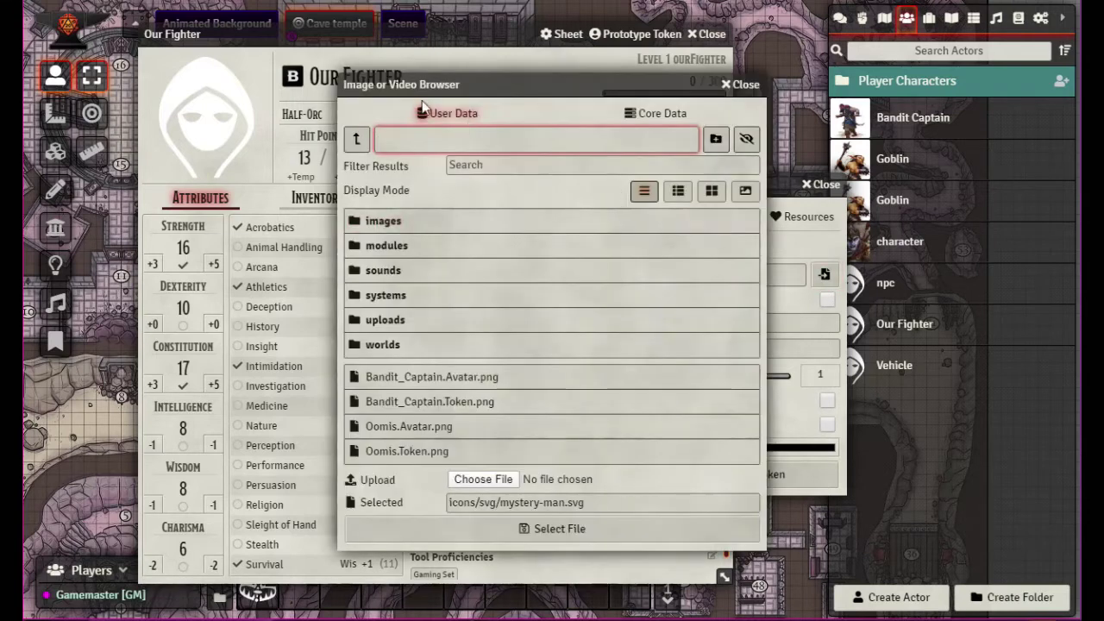
- Select Bandit_Captain.Token.png as the prototype token image path
{"action": "left_click", "coordinate": [385, 226]}
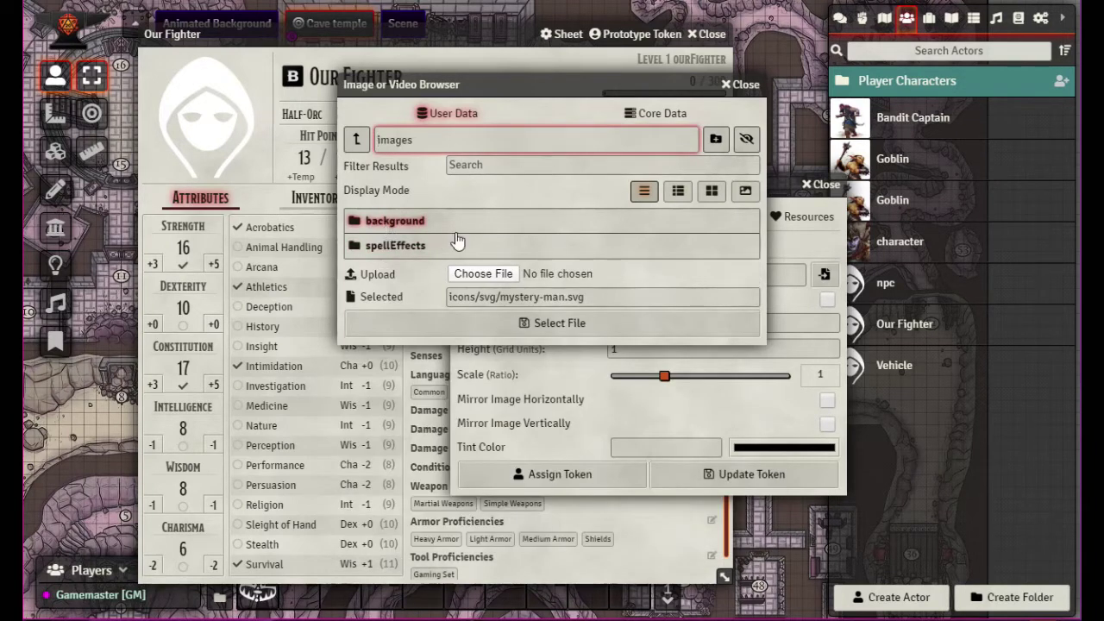
{"action": "left_click", "coordinate": [357, 139]}
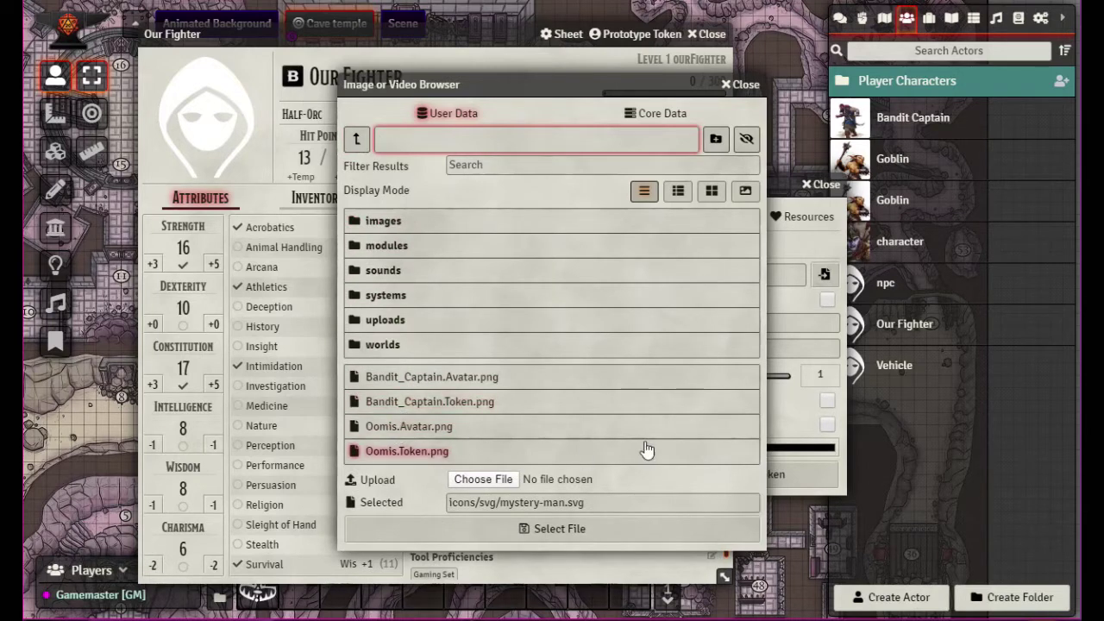
{"action": "left_click", "coordinate": [442, 405]}
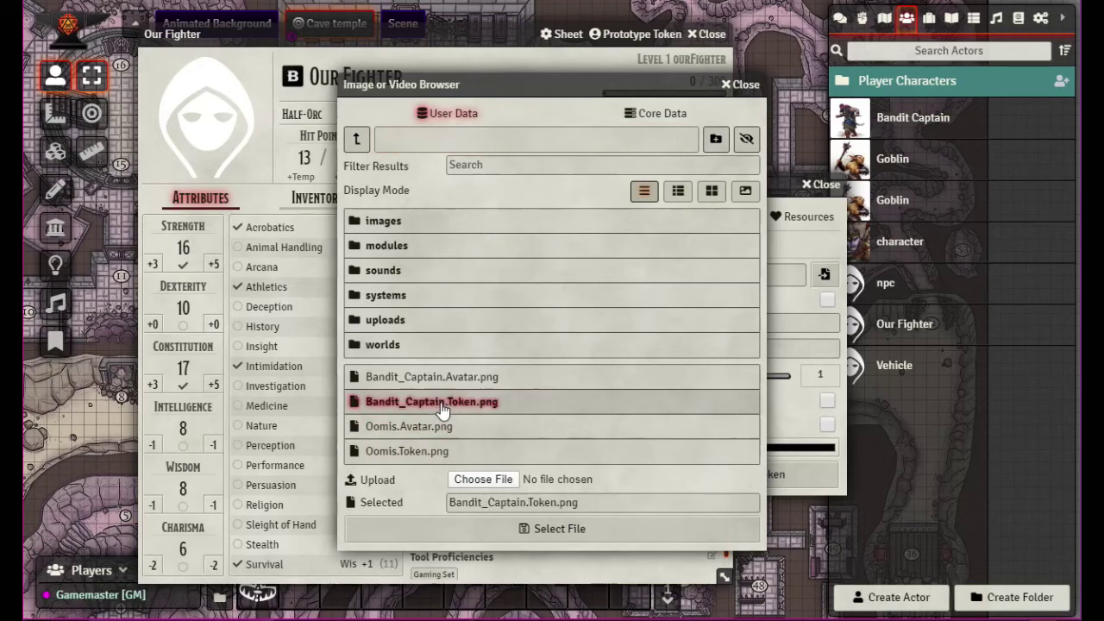
{"action": "left_click", "coordinate": [557, 531]}
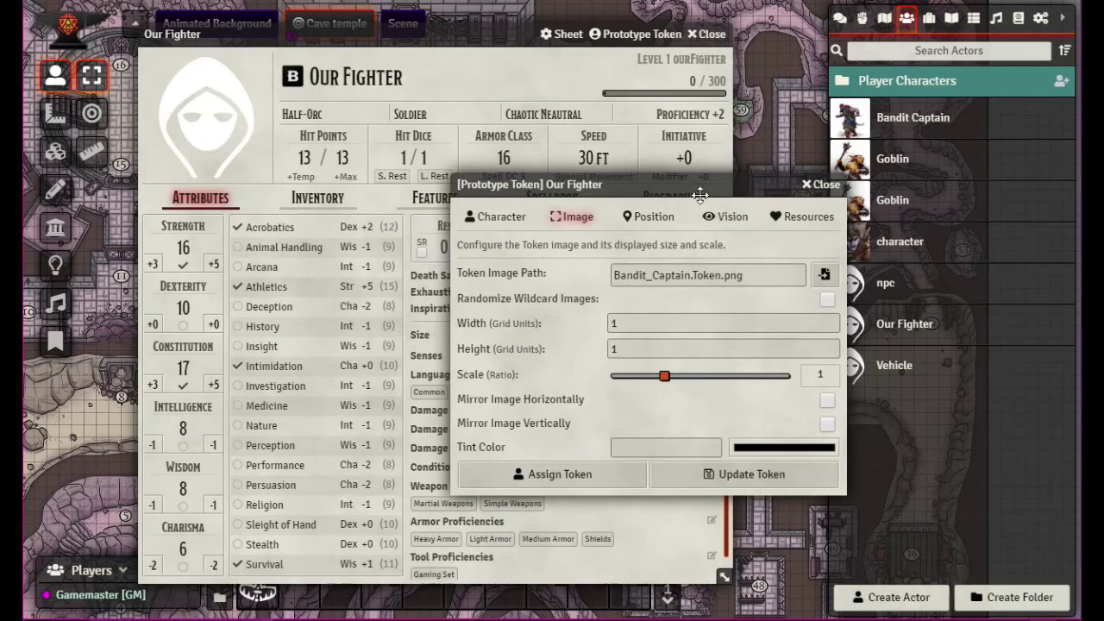
{"action": "left_click_drag", "start_coordinate": [699, 195], "coordinate": [631, 234]}
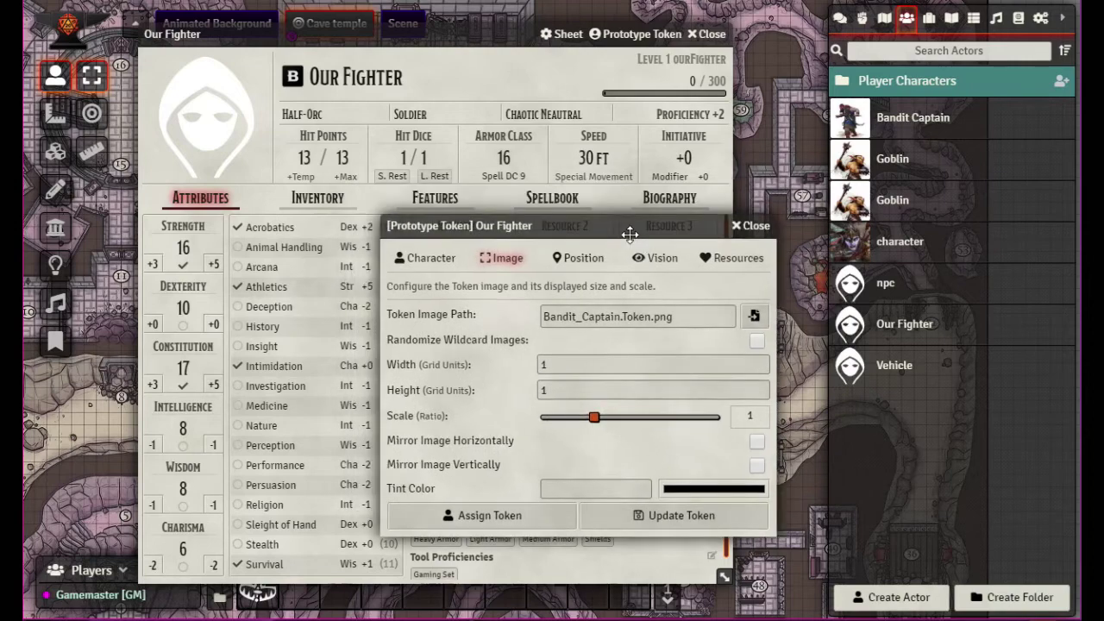
- Open the Avatar and Token editor from the portrait and start uploading an avatar from the computer
{"action": "left_click", "coordinate": [174, 101]}
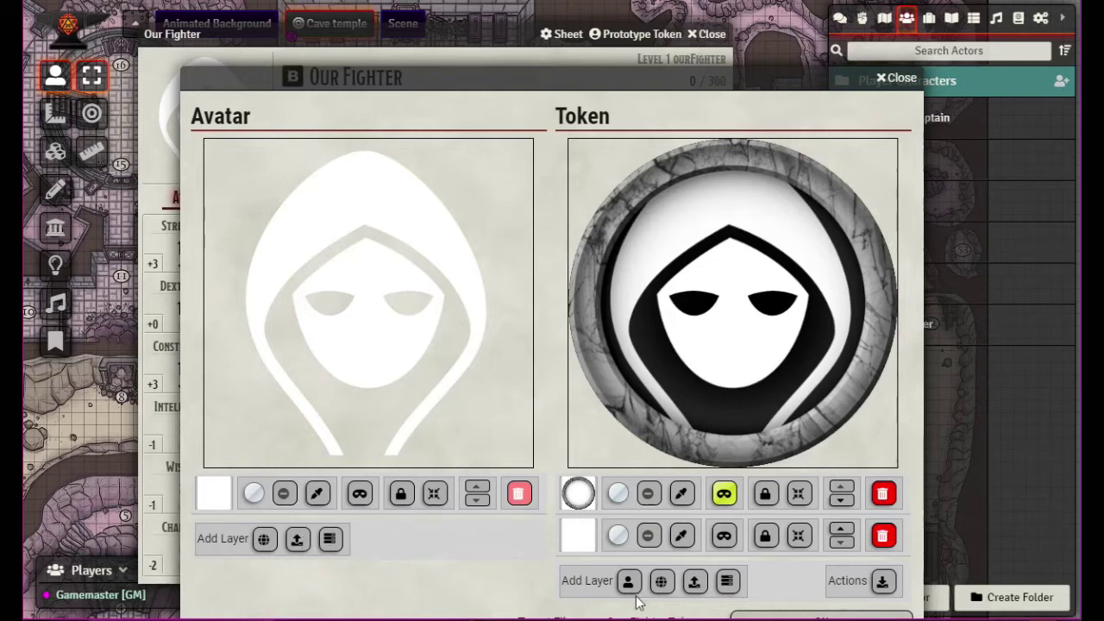
{"action": "left_click", "coordinate": [297, 538]}
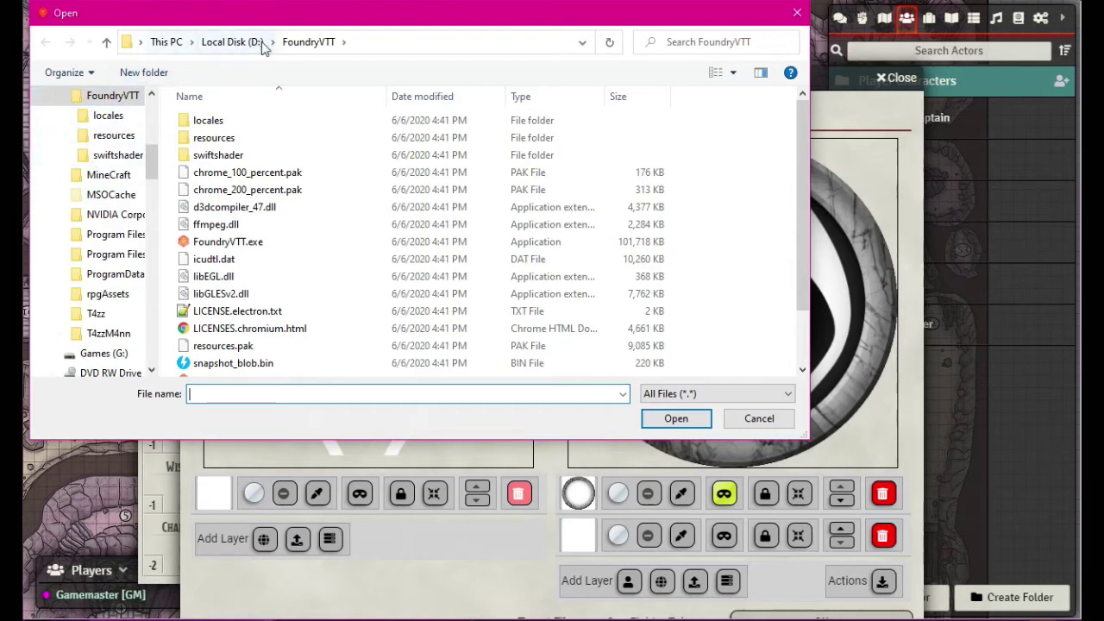
- Browse the Open dialog to Documents > foundryVTT > Data
{"action": "scroll", "coordinate": [141, 220], "scroll_direction": "down", "scroll_amount": 2}
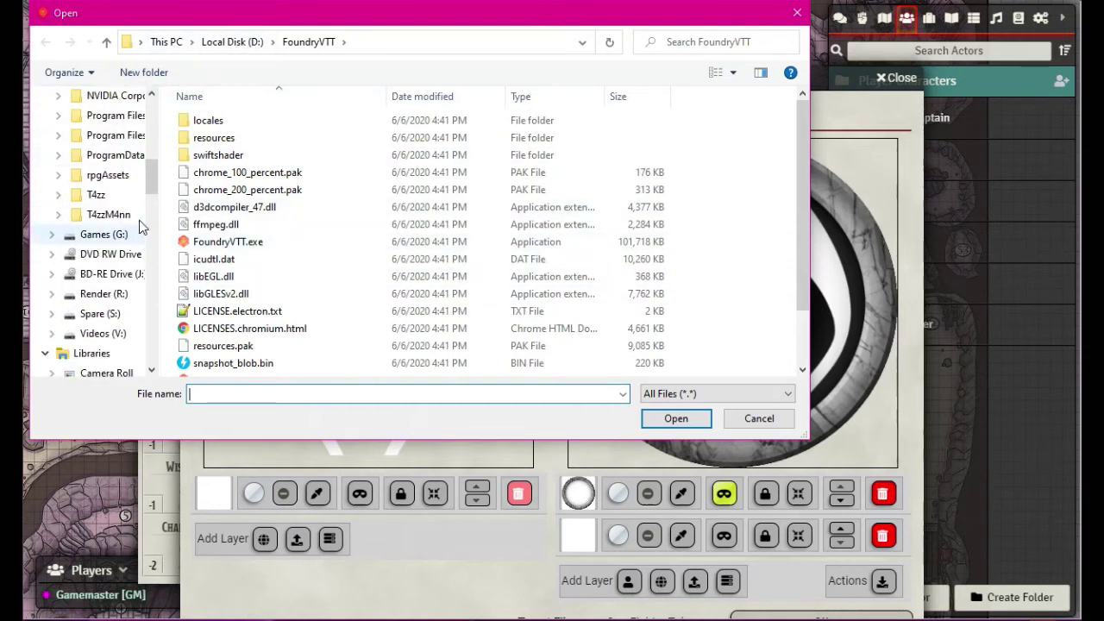
{"action": "scroll", "coordinate": [129, 226], "scroll_direction": "up", "scroll_amount": 1}
{"action": "left_click", "coordinate": [93, 215]}
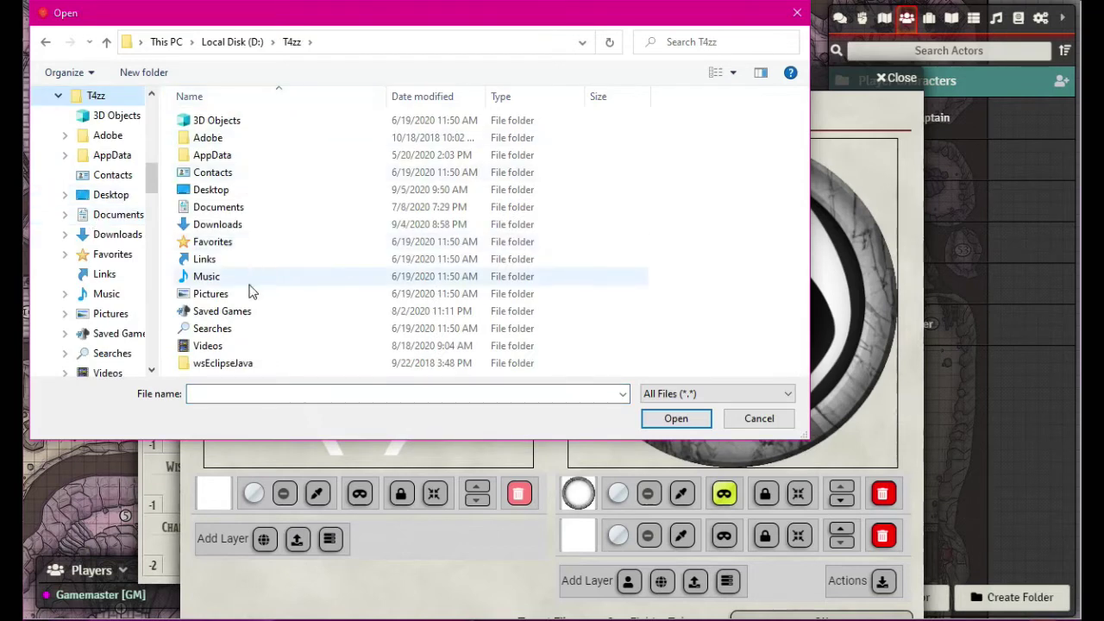
{"action": "left_click", "coordinate": [239, 212]}
{"action": "double_click", "coordinate": [239, 212]}
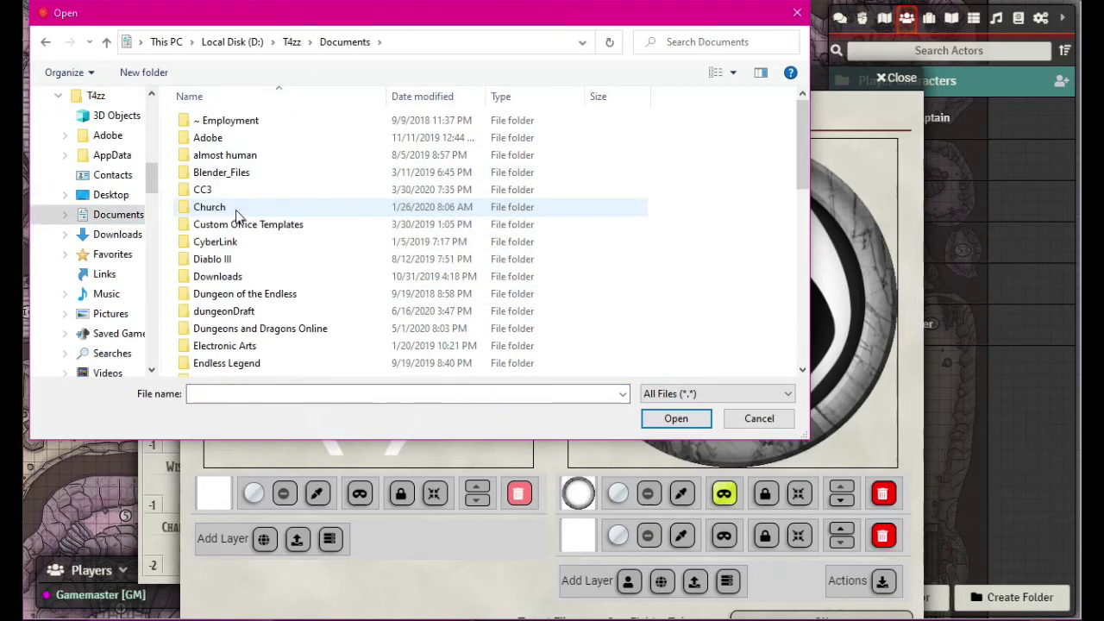
{"action": "scroll", "coordinate": [331, 237], "scroll_direction": "down", "scroll_amount": 4}
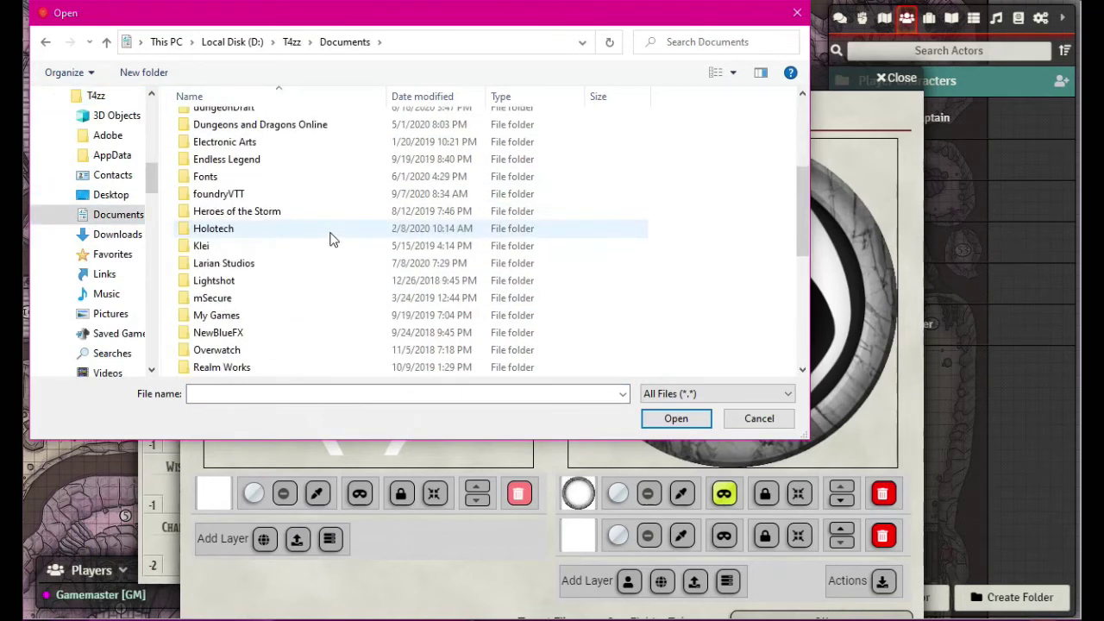
{"action": "double_click", "coordinate": [229, 193]}
{"action": "left_click", "coordinate": [221, 139]}
{"action": "double_click", "coordinate": [221, 139]}
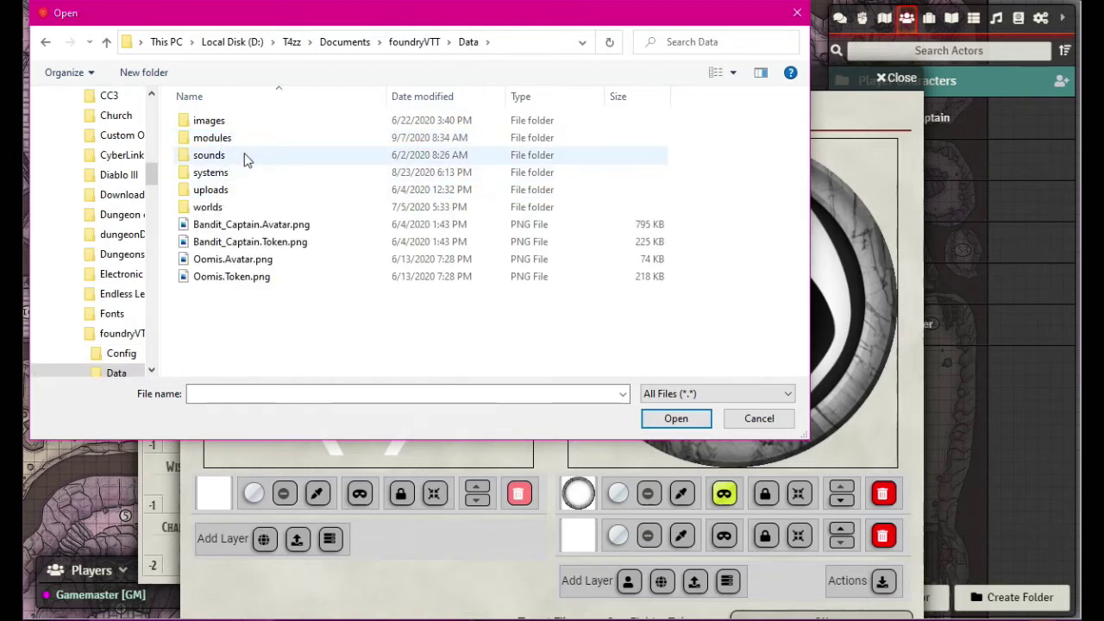
- Load Bandit_Captain.Avatar.png from the Data folder as the avatar image
{"action": "double_click", "coordinate": [215, 209]}
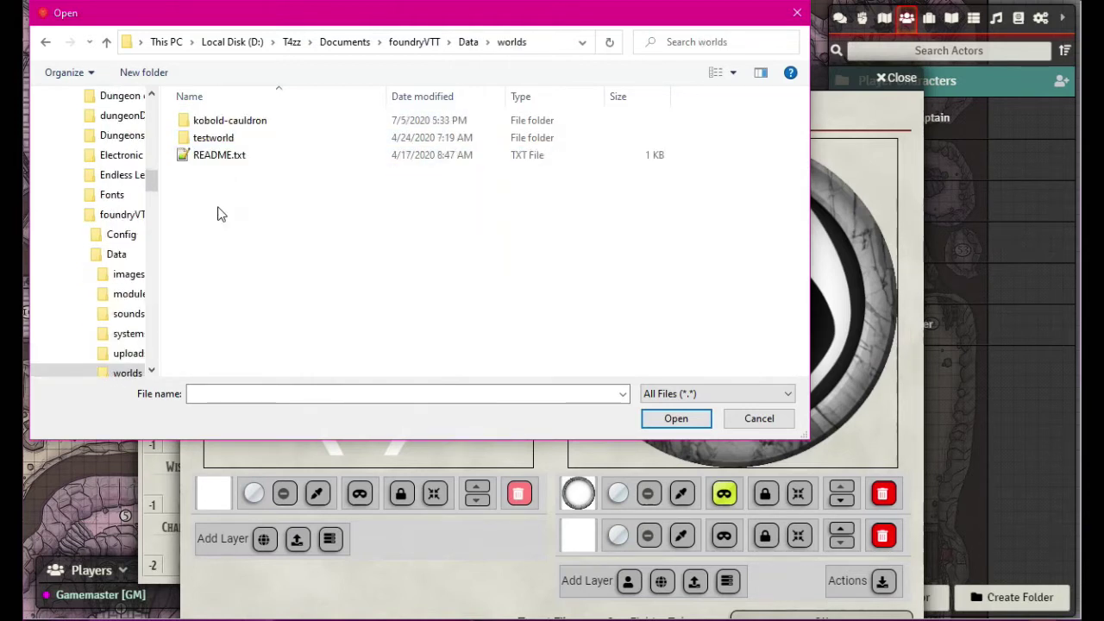
{"action": "left_click", "coordinate": [107, 41]}
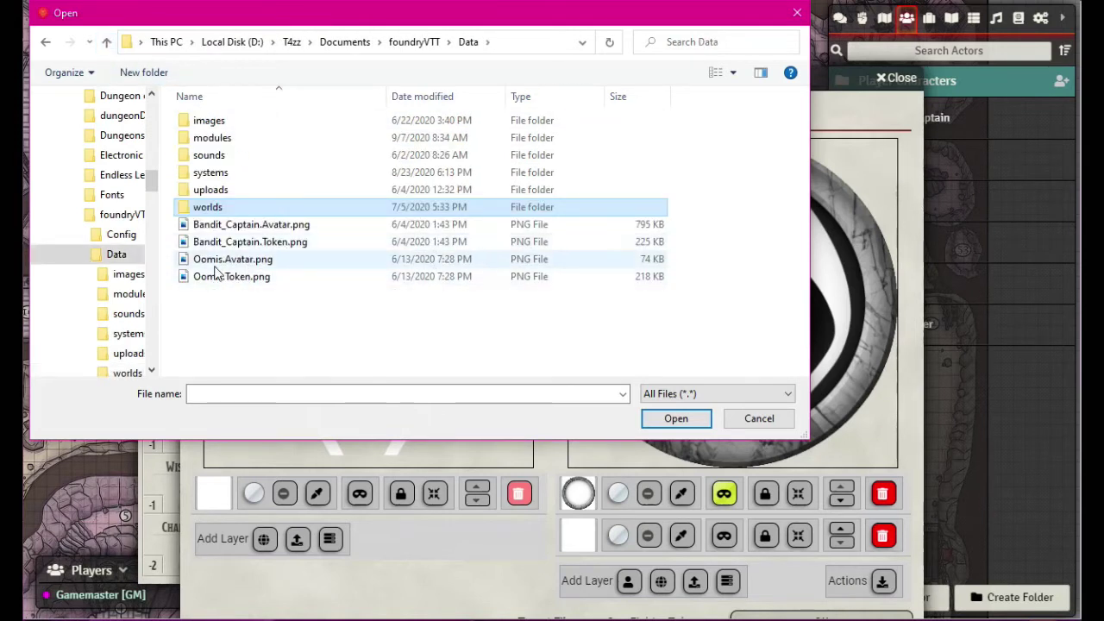
{"action": "left_click", "coordinate": [233, 226]}
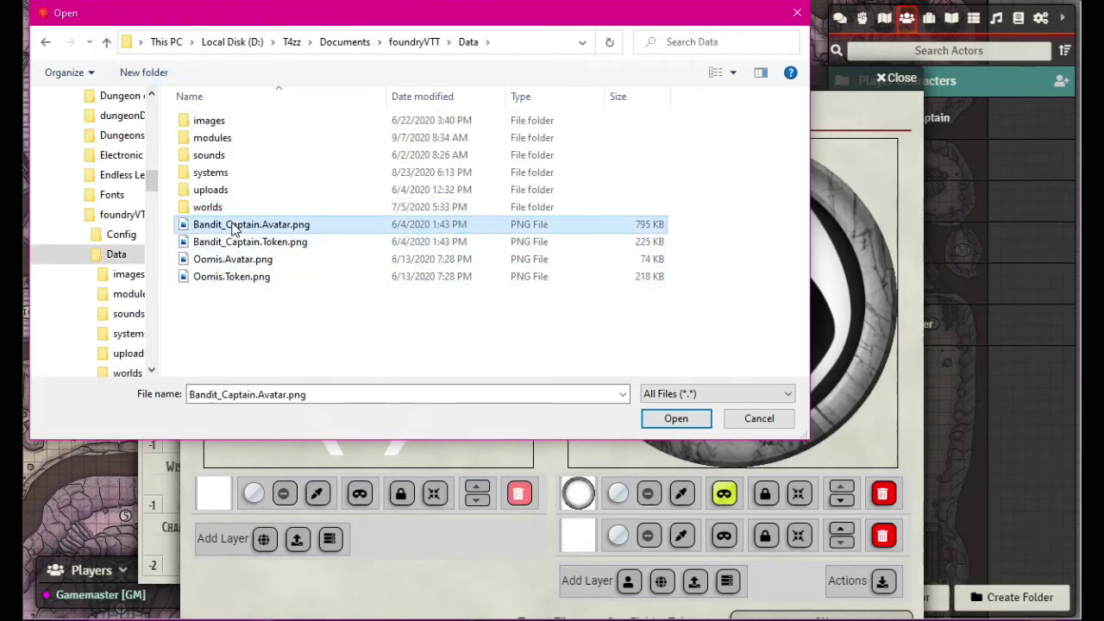
{"action": "left_click", "coordinate": [673, 419]}
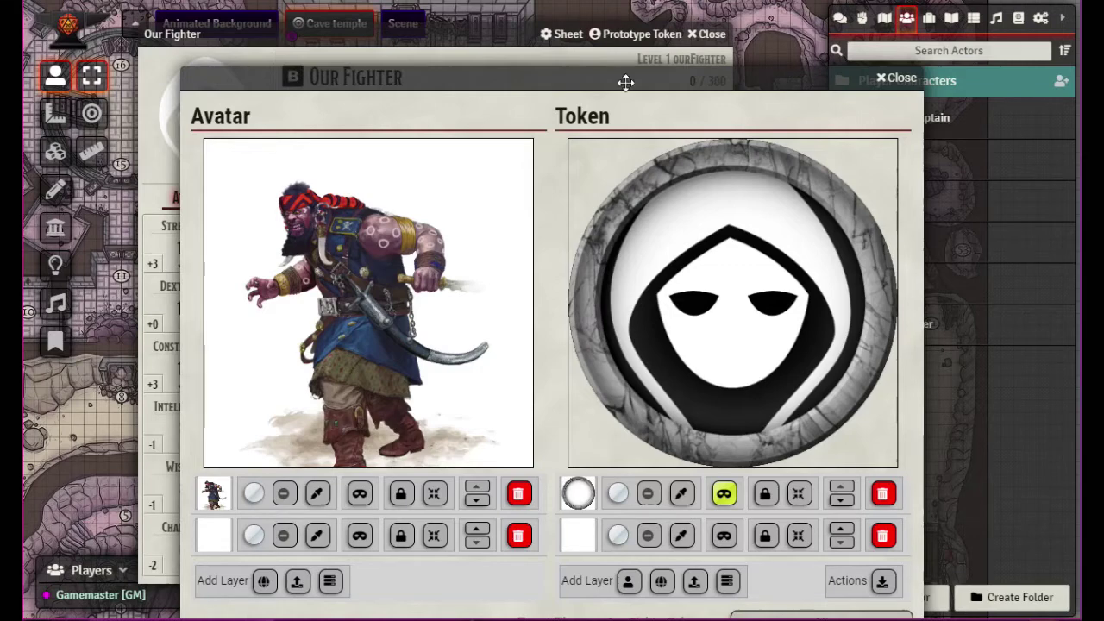
- Delete the hooded-figure token layer, leaving the stone frame around a black centre
{"action": "left_click_drag", "start_coordinate": [622, 80], "coordinate": [628, 27]}
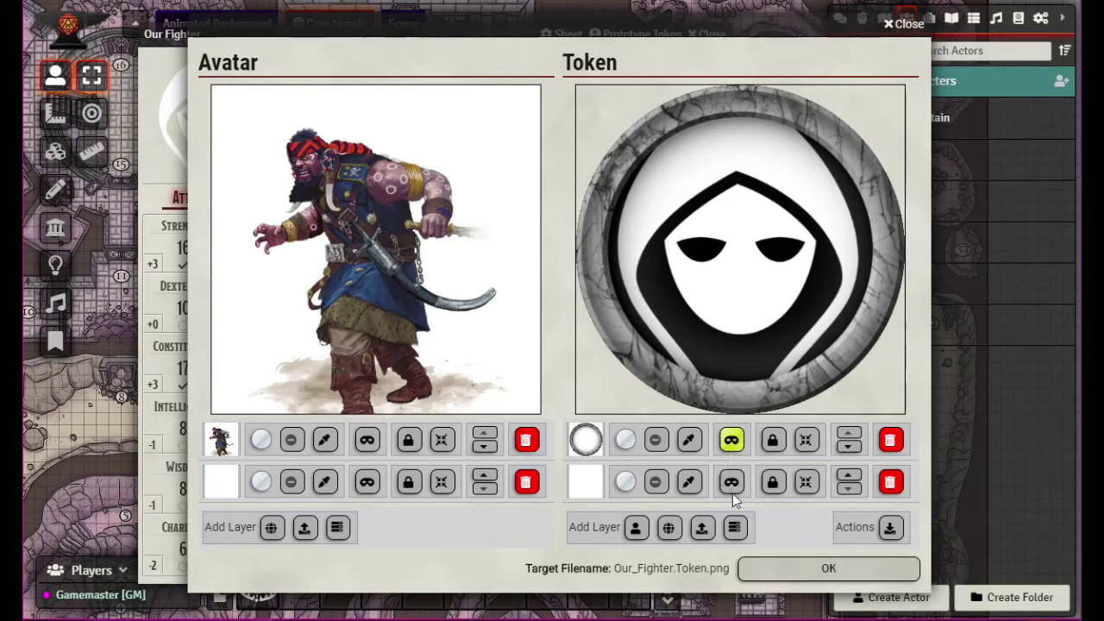
{"action": "left_click", "coordinate": [891, 482]}
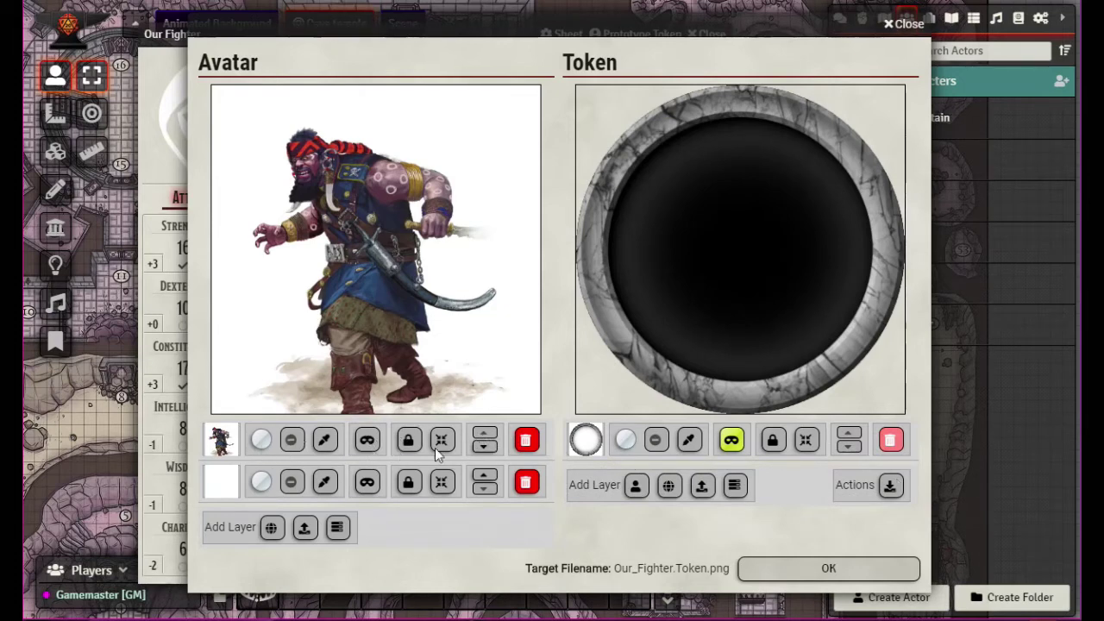
{"action": "left_click", "coordinate": [367, 440]}
{"action": "left_click", "coordinate": [367, 441]}
- Add Bandit_Captain.Token.png as a token layer and save Our_Fighter.Token.png and Our_Fighter.Avatar.png
{"action": "left_click", "coordinate": [702, 486]}
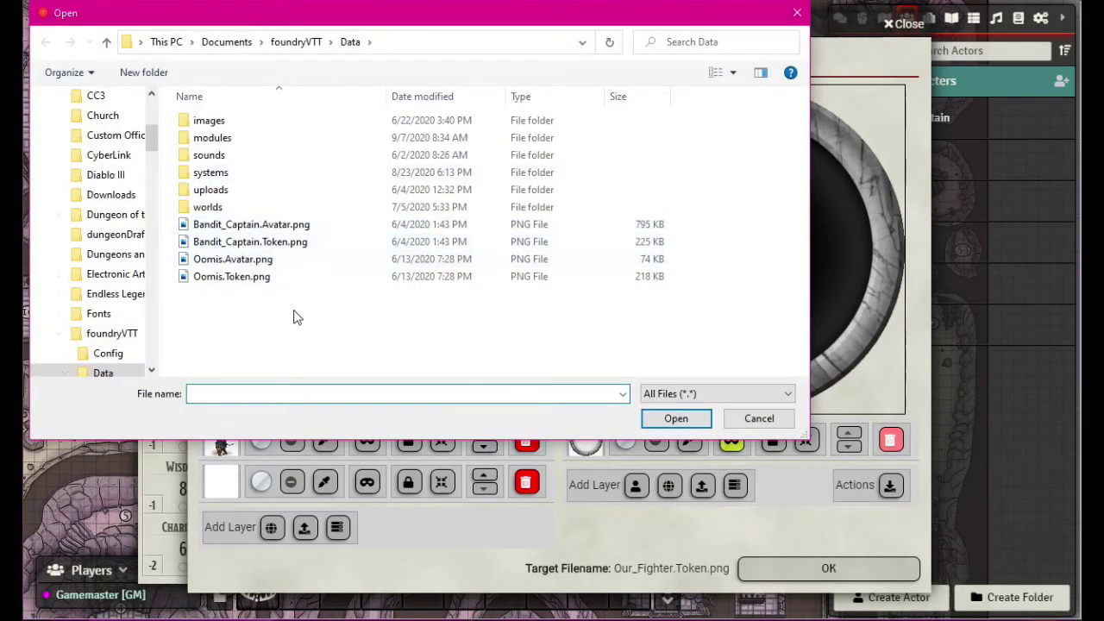
{"action": "left_click", "coordinate": [797, 13]}
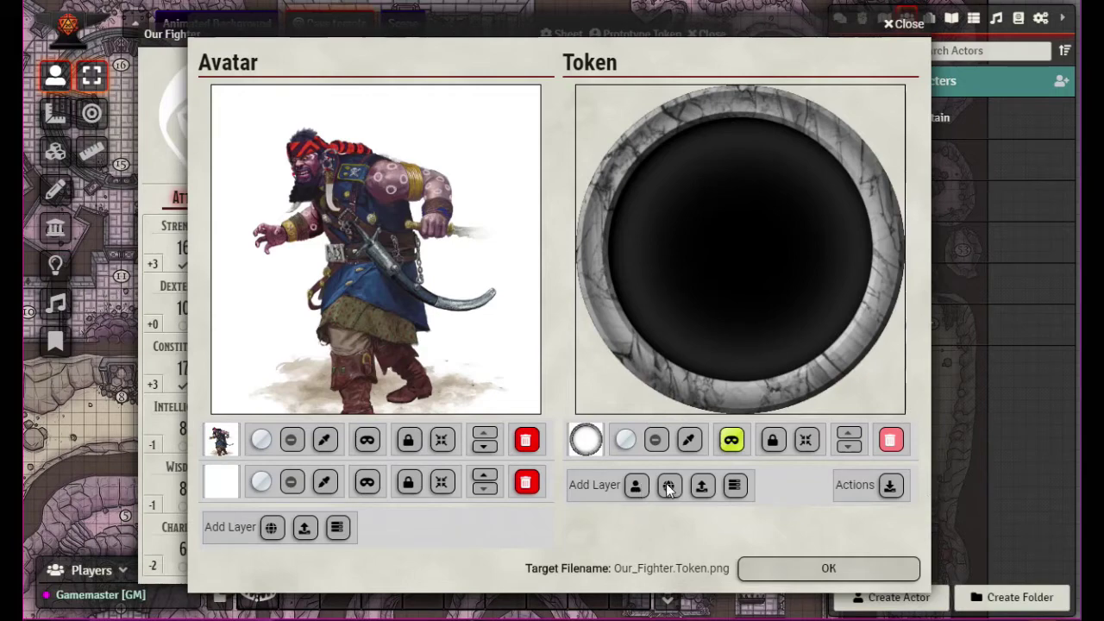
{"action": "left_click", "coordinate": [707, 485]}
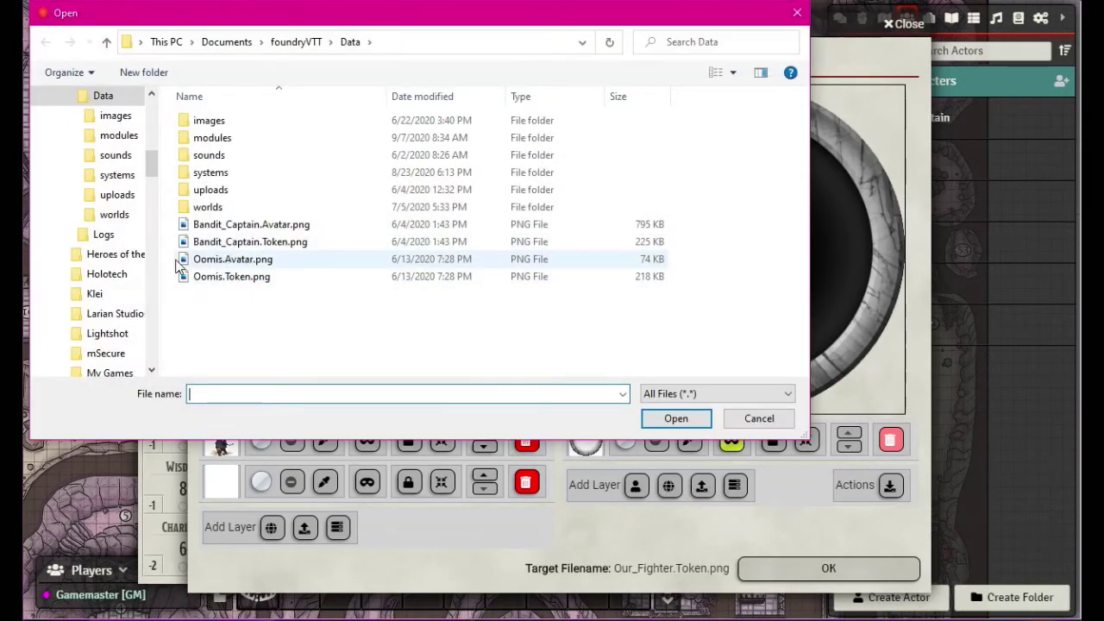
{"action": "left_click", "coordinate": [260, 245]}
{"action": "left_click", "coordinate": [676, 418]}
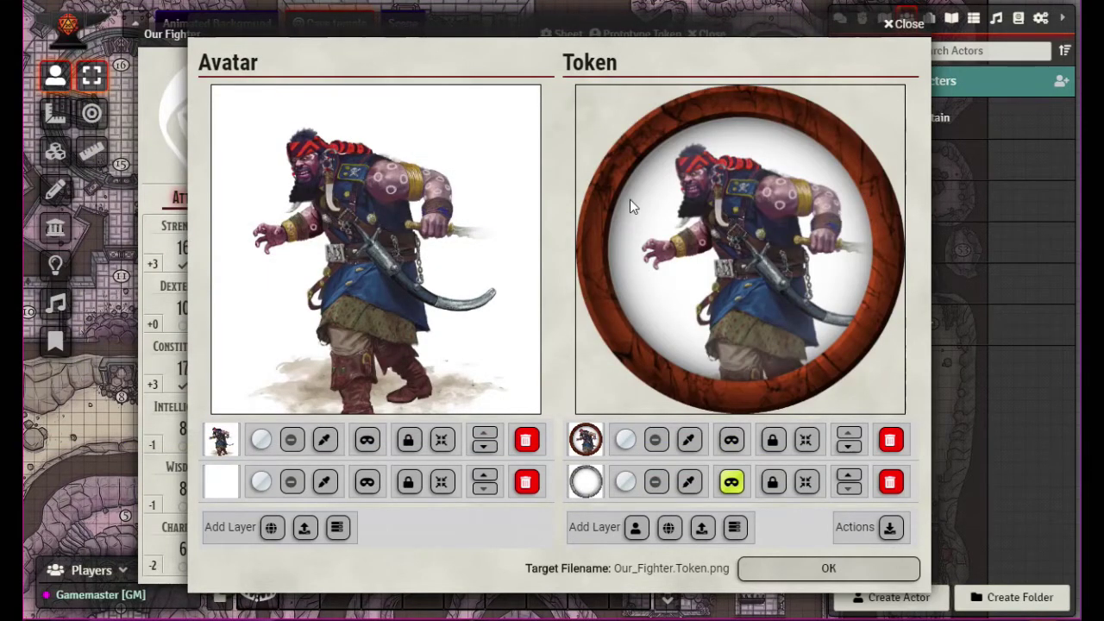
{"action": "left_click", "coordinate": [829, 568]}
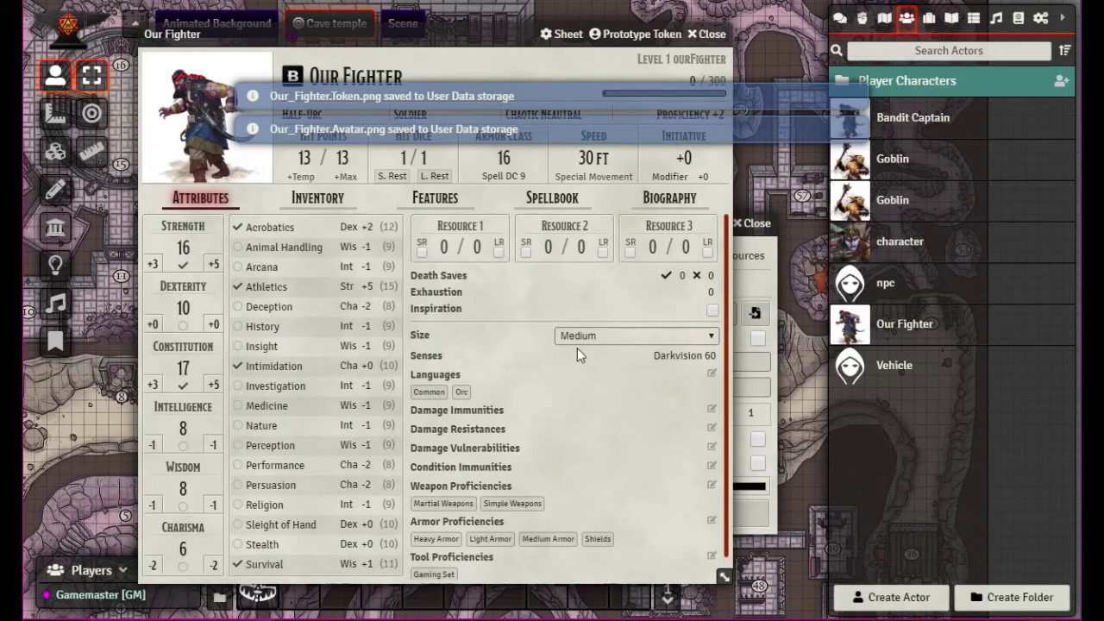
{"action": "left_click", "coordinate": [758, 277]}
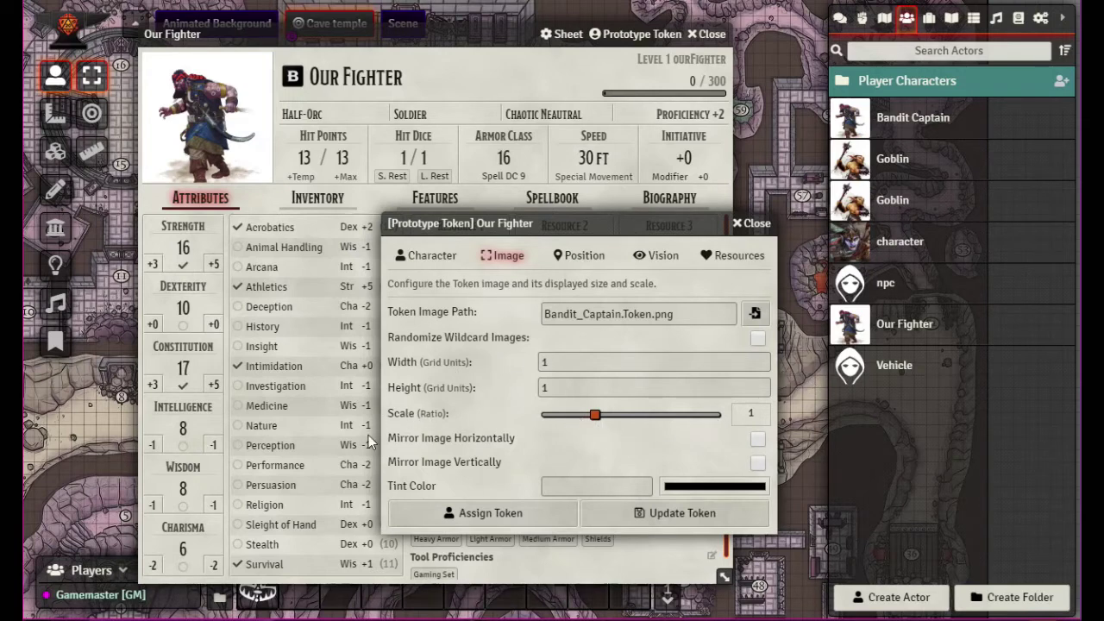
- Review the token's scale and tint without changes, then show Position settings with rotation 0
{"action": "mouse_move", "coordinate": [594, 415]}
{"action": "left_mouse_down"}
{"action": "mouse_move", "coordinate": [579, 419]}
{"action": "mouse_move", "coordinate": [596, 420]}
{"action": "left_mouse_up"}
{"action": "left_click", "coordinate": [609, 486]}
{"action": "left_click", "coordinate": [709, 489]}
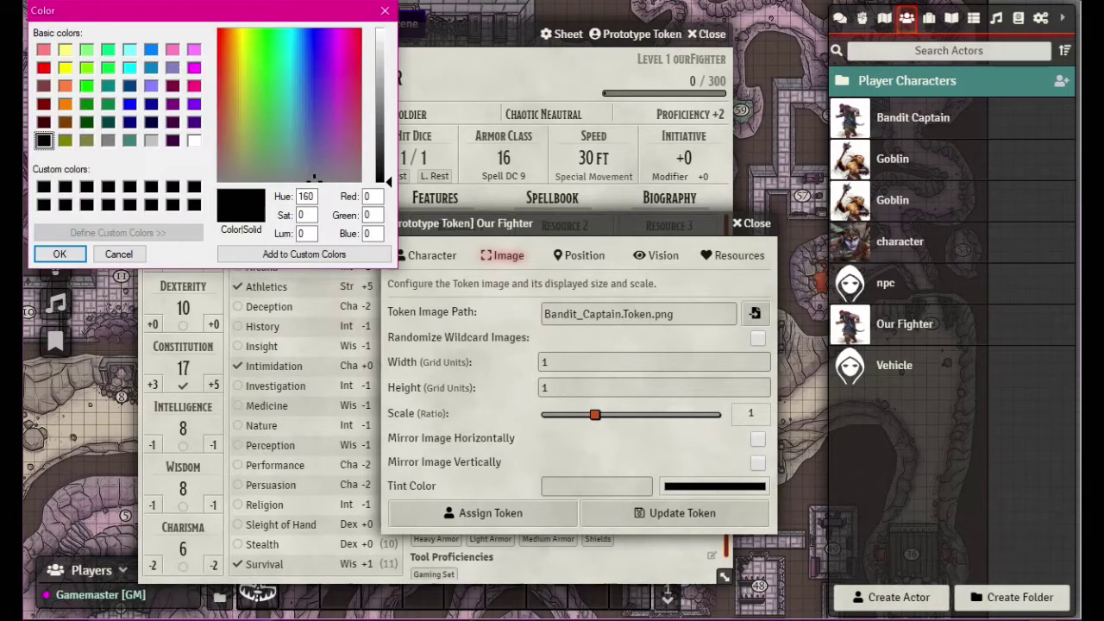
{"action": "left_click", "coordinate": [384, 10]}
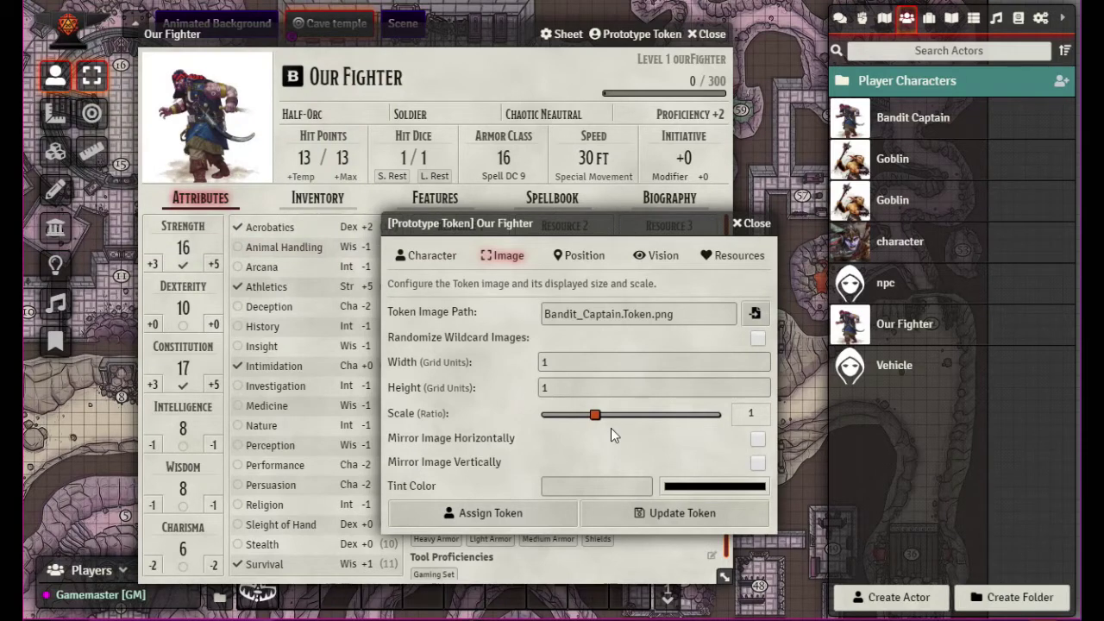
{"action": "left_click", "coordinate": [595, 257]}
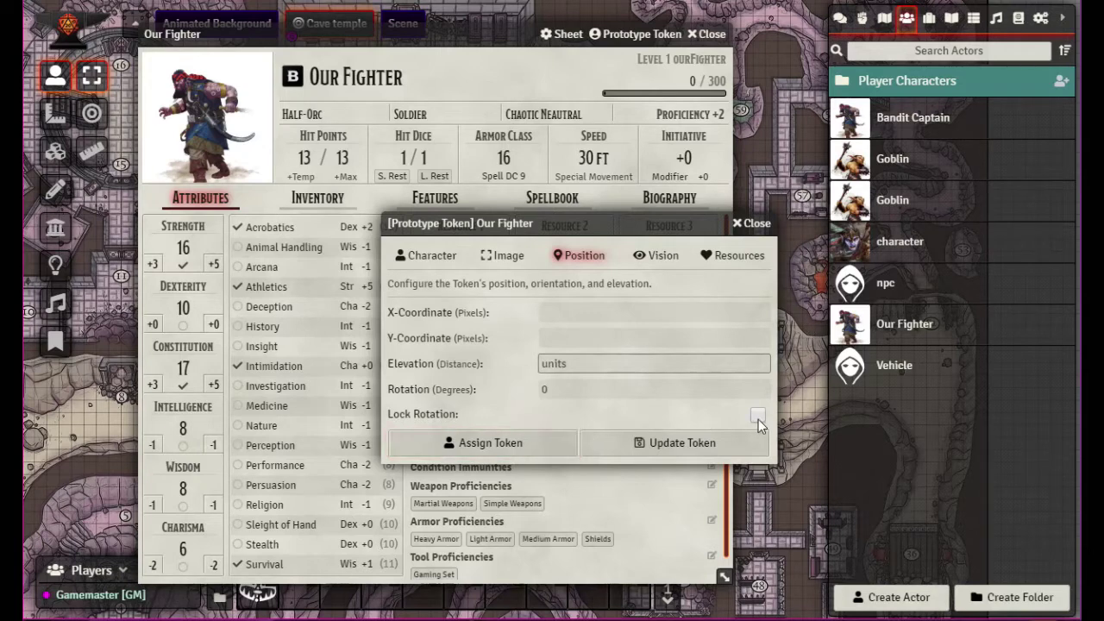
- Show the prototype token's Vision settings: vision enabled, Dim Vision 30, Bright Vision 0
{"action": "left_click", "coordinate": [665, 259]}
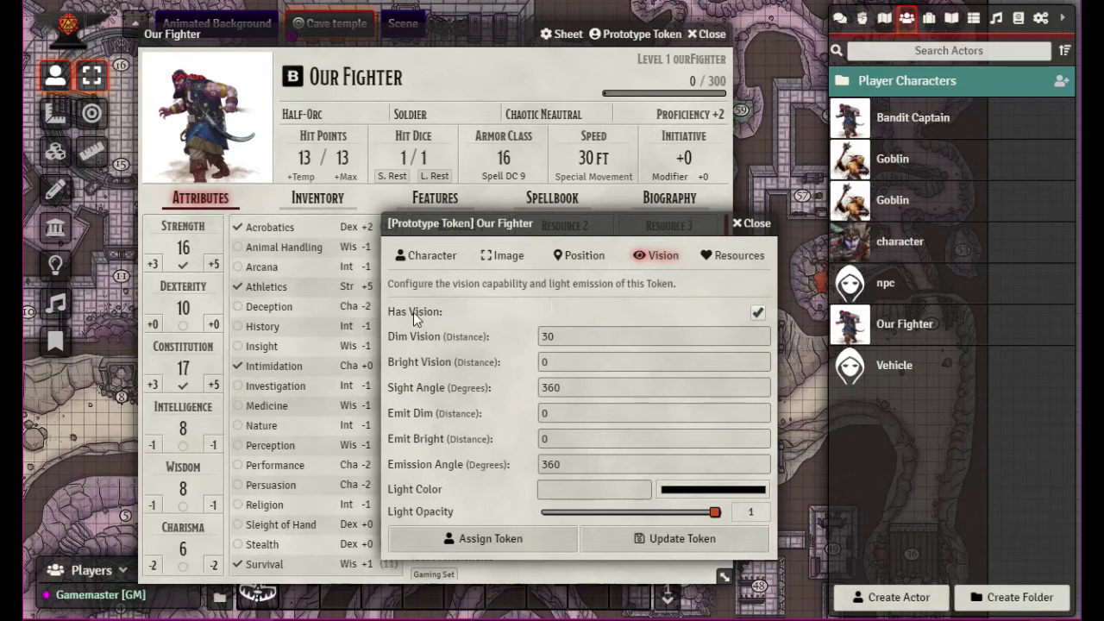
{"action": "left_click_drag", "start_coordinate": [600, 226], "coordinate": [606, 92]}
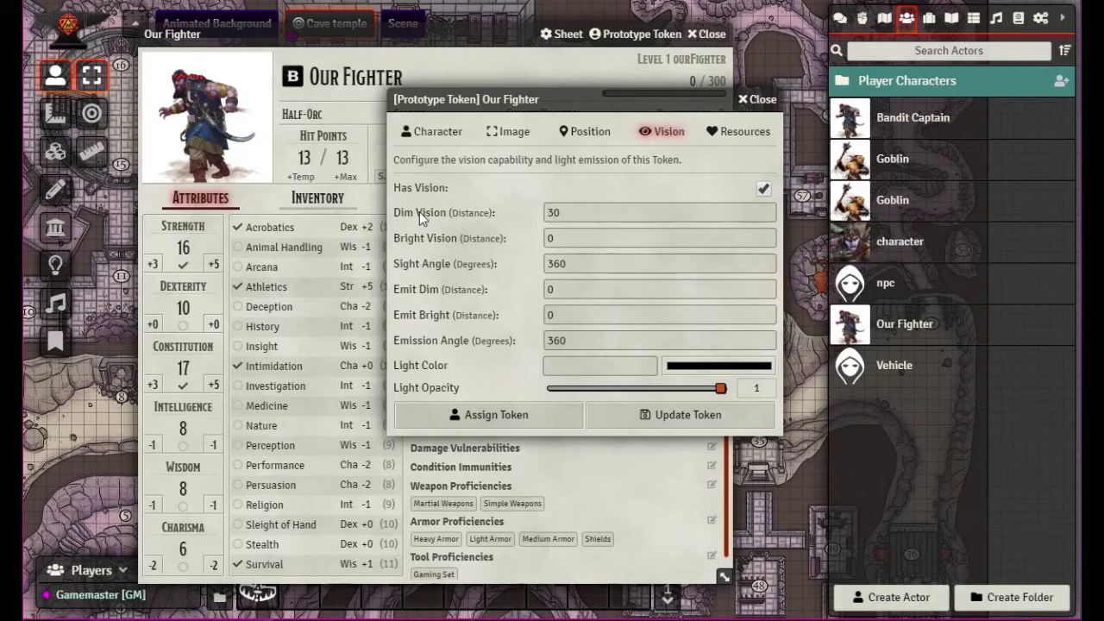
{"action": "left_click", "coordinate": [575, 212]}
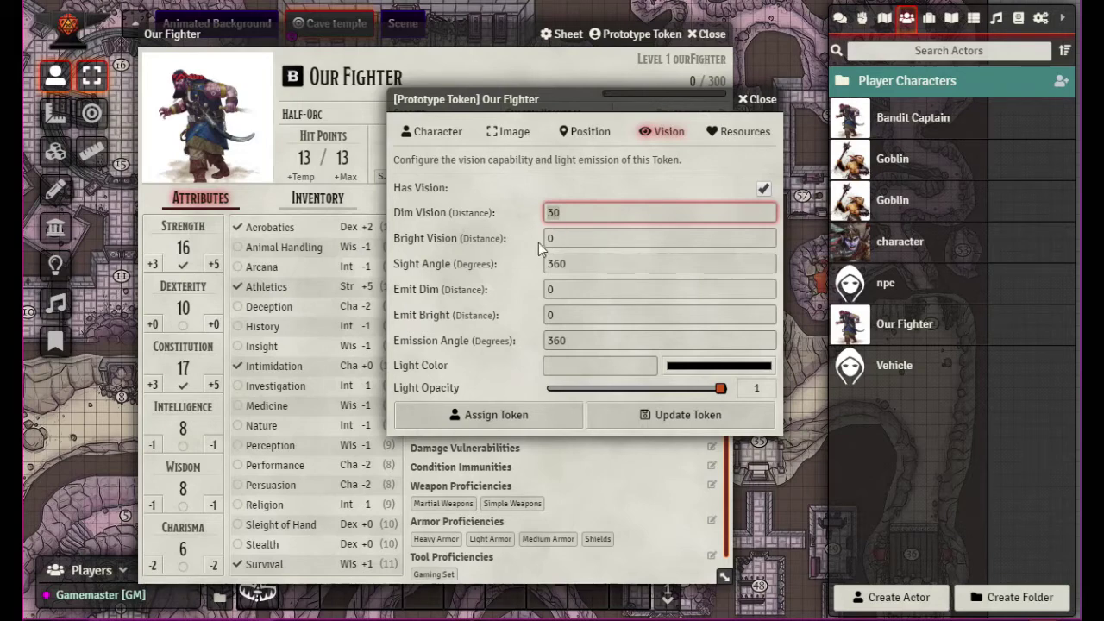
{"action": "left_click", "coordinate": [584, 259]}
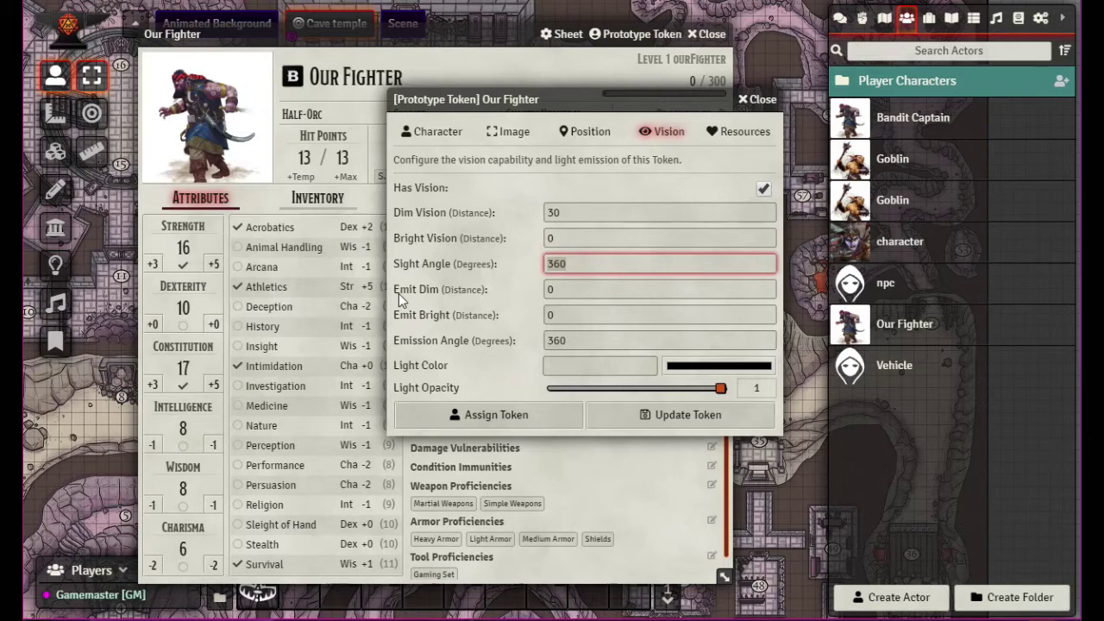
{"action": "left_click", "coordinate": [565, 290]}
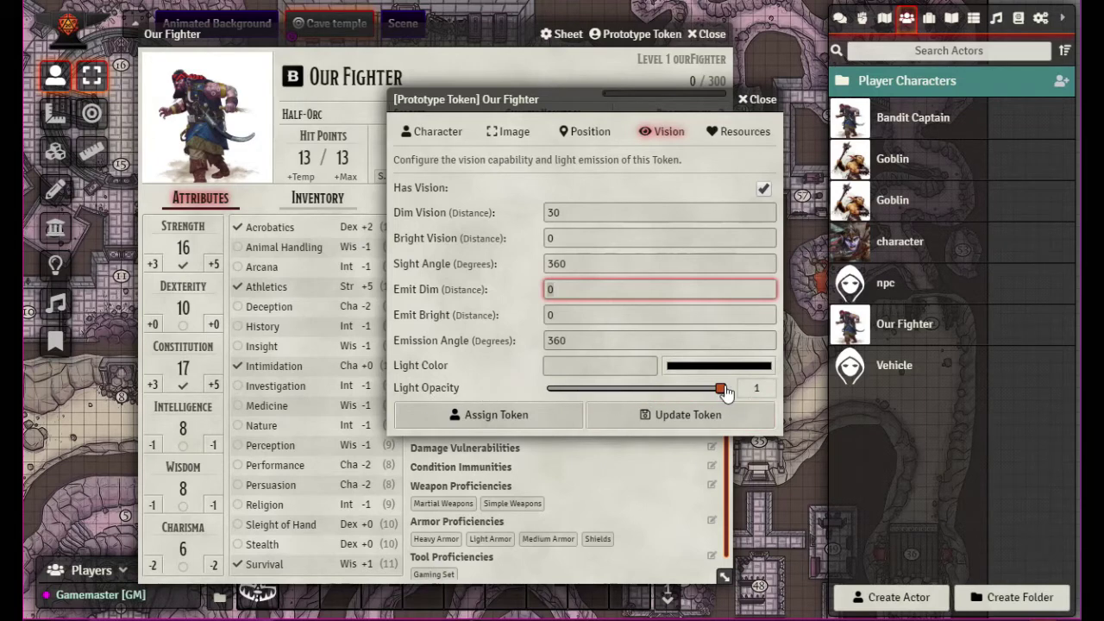
{"action": "left_click_drag", "start_coordinate": [721, 392], "coordinate": [747, 393]}
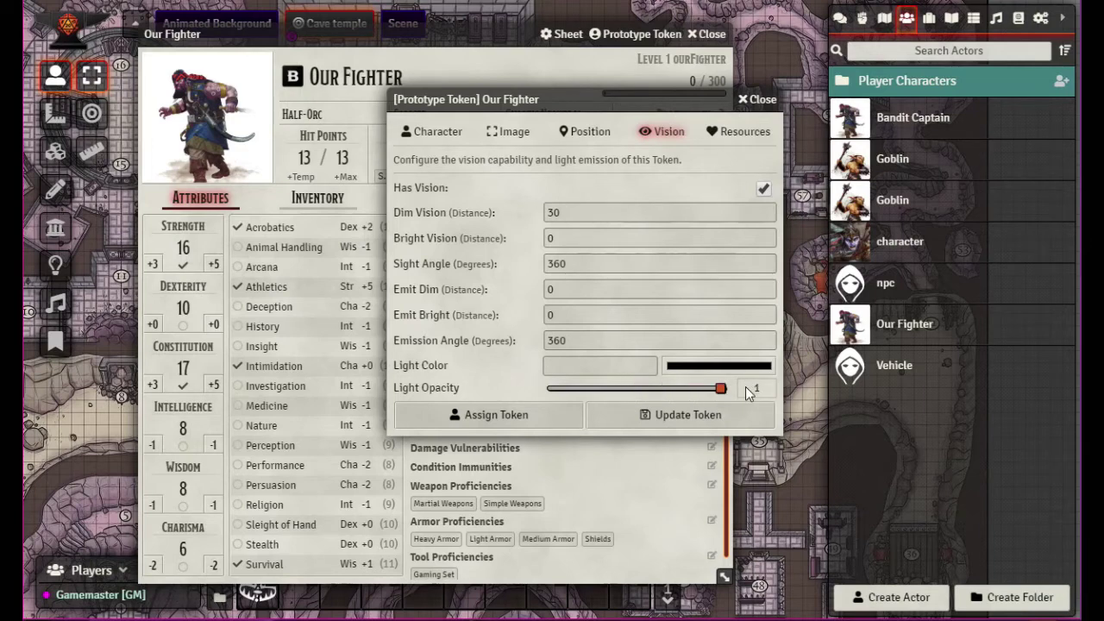
- In Resources, keep bar display at None and set Bar 1 to attributes.hp (13/13)
{"action": "left_click", "coordinate": [745, 138]}
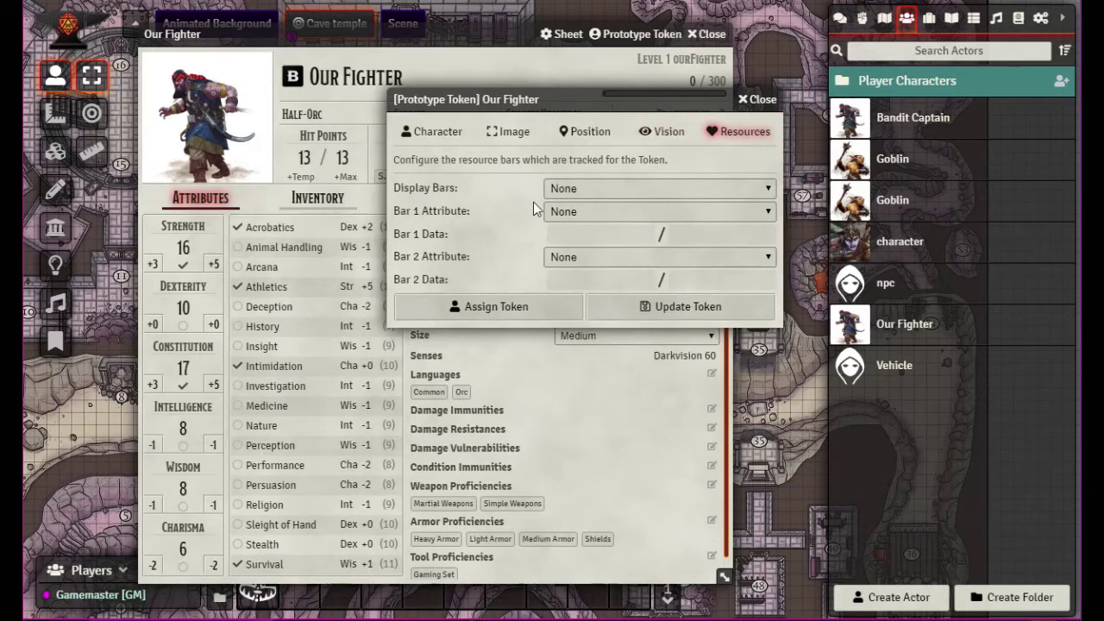
{"action": "left_click", "coordinate": [769, 189]}
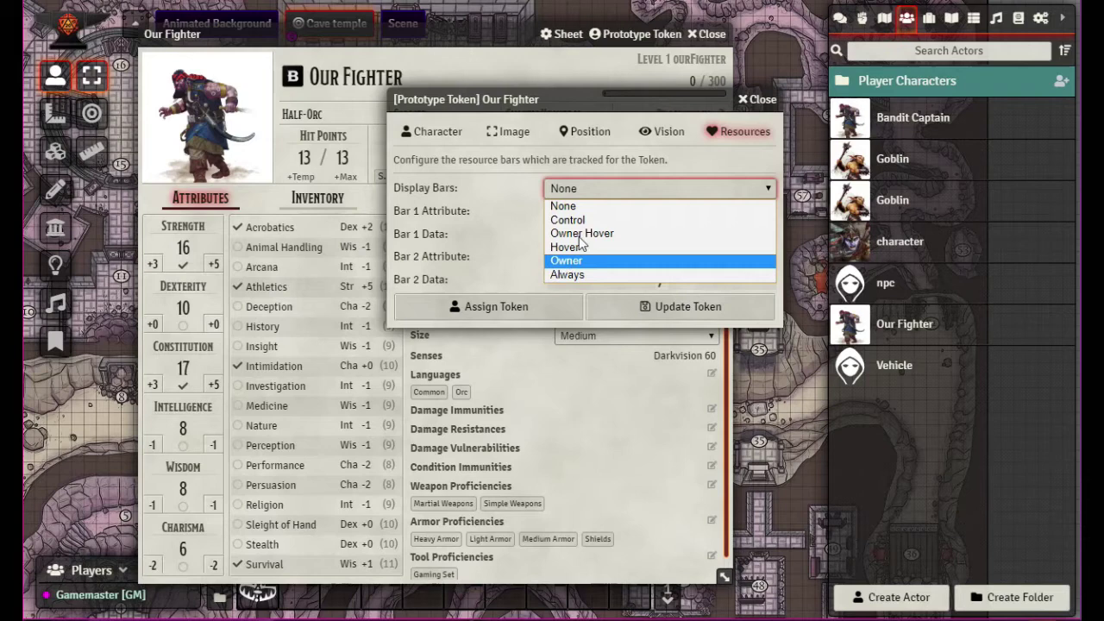
{"action": "left_click", "coordinate": [720, 192]}
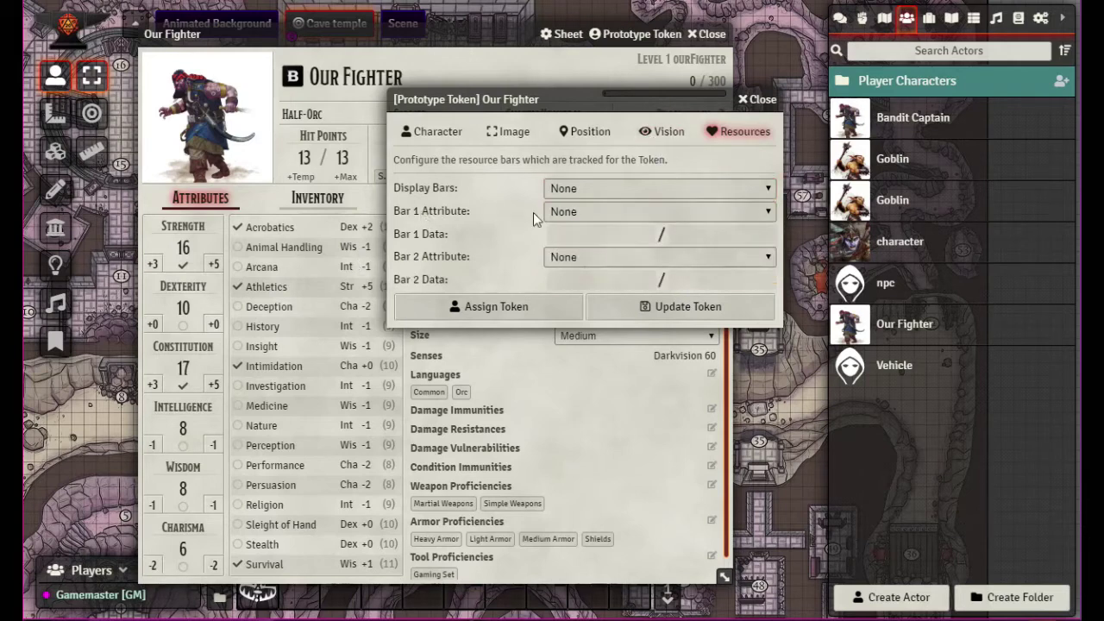
{"action": "left_click", "coordinate": [769, 214]}
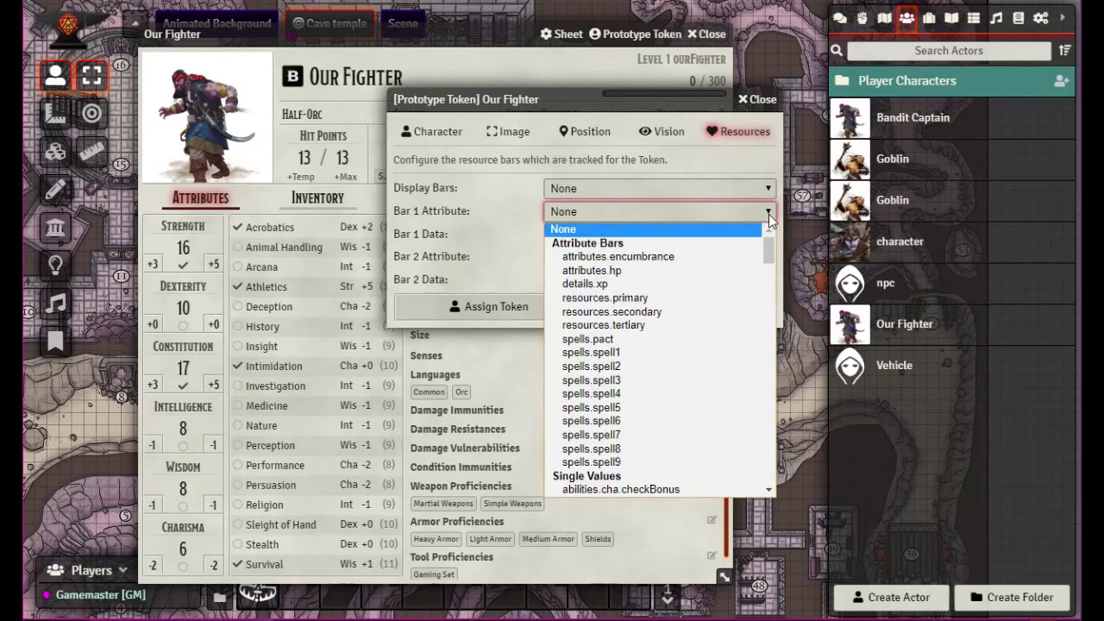
{"action": "left_click", "coordinate": [705, 270]}
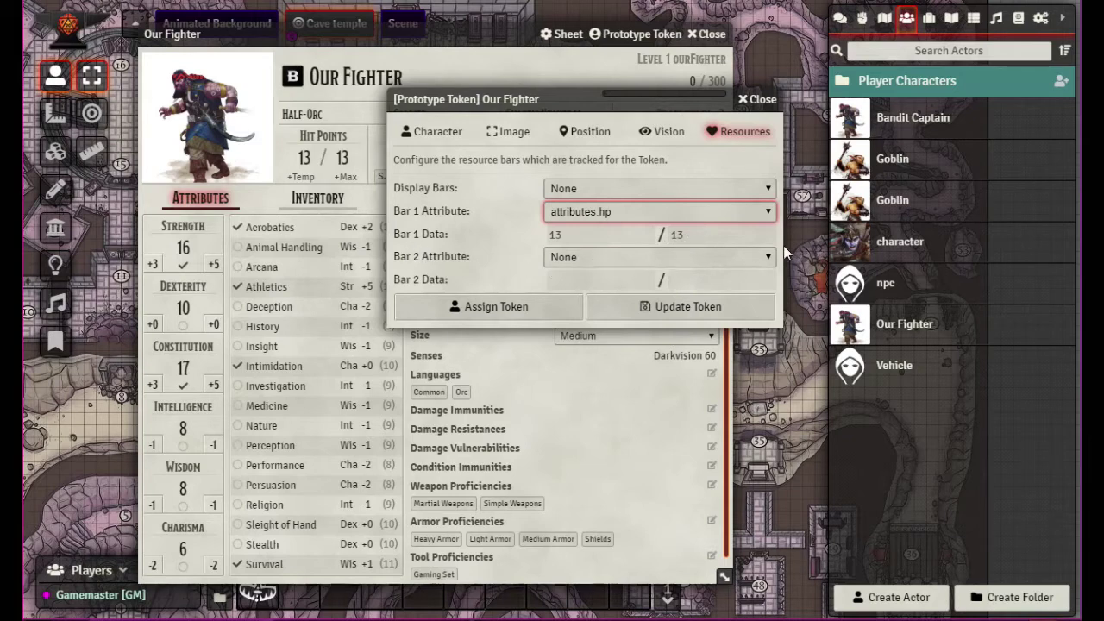
- Leave Bar 2 as None and save the prototype token with Update Token
{"action": "left_click", "coordinate": [768, 257]}
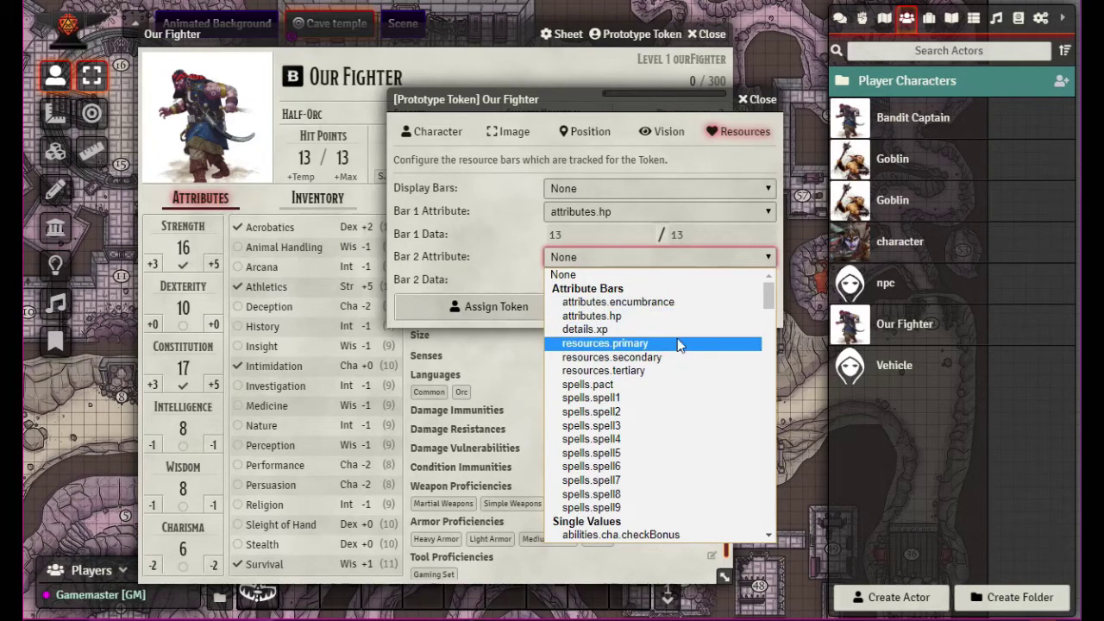
{"action": "scroll", "coordinate": [685, 357], "scroll_direction": "down", "scroll_amount": 2}
{"action": "scroll", "coordinate": [689, 358], "scroll_direction": "up", "scroll_amount": 2}
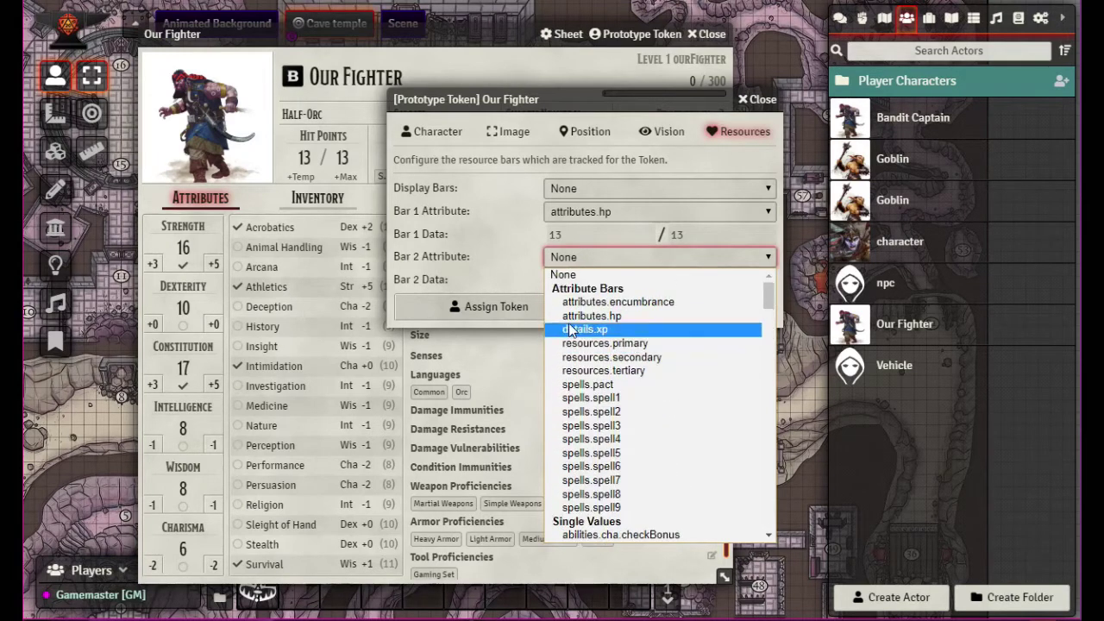
{"action": "scroll", "coordinate": [725, 350], "scroll_direction": "down", "scroll_amount": 4}
{"action": "scroll", "coordinate": [724, 350], "scroll_direction": "up", "scroll_amount": 2}
{"action": "scroll", "coordinate": [725, 350], "scroll_direction": "down", "scroll_amount": 6}
{"action": "scroll", "coordinate": [725, 351], "scroll_direction": "down", "scroll_amount": 10}
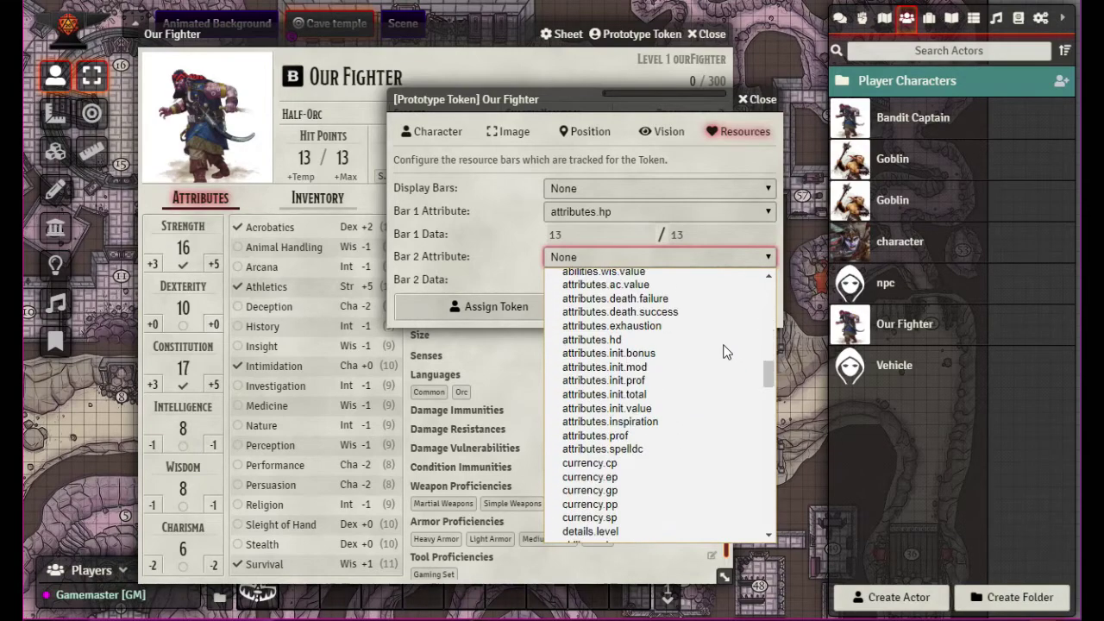
{"action": "scroll", "coordinate": [725, 351], "scroll_direction": "down", "scroll_amount": 10}
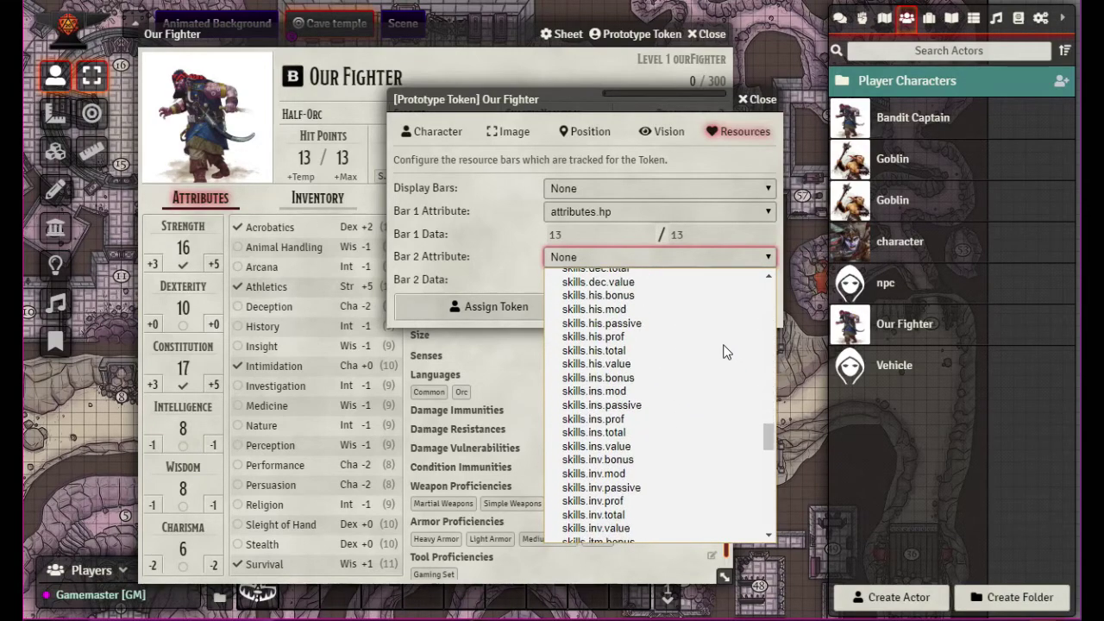
{"action": "scroll", "coordinate": [724, 350], "scroll_direction": "down", "scroll_amount": 4}
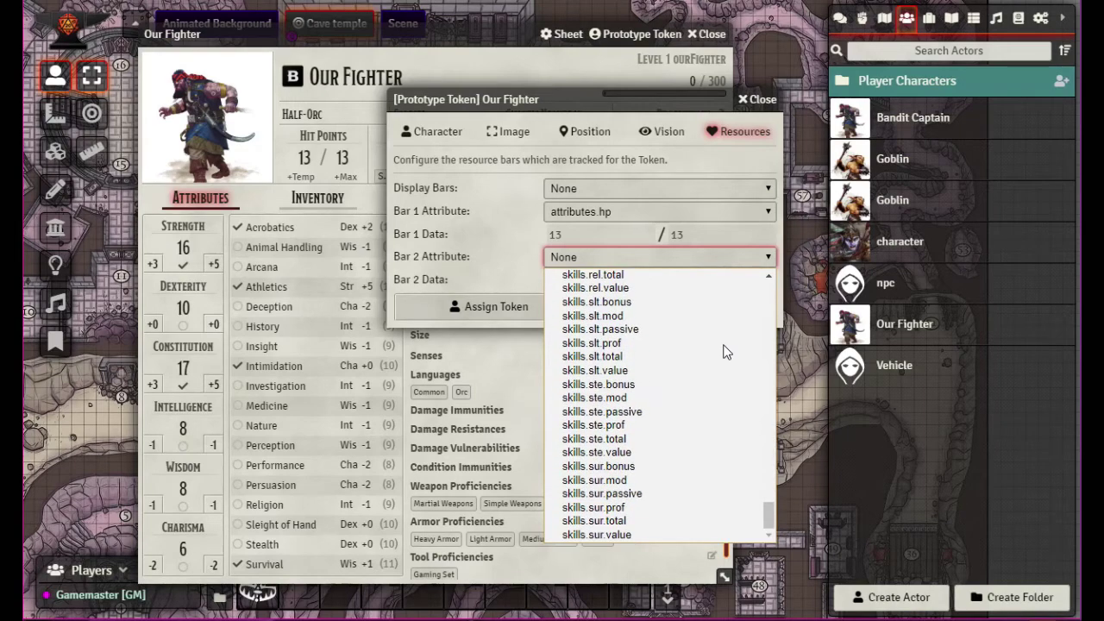
{"action": "scroll", "coordinate": [725, 350], "scroll_direction": "up", "scroll_amount": 20}
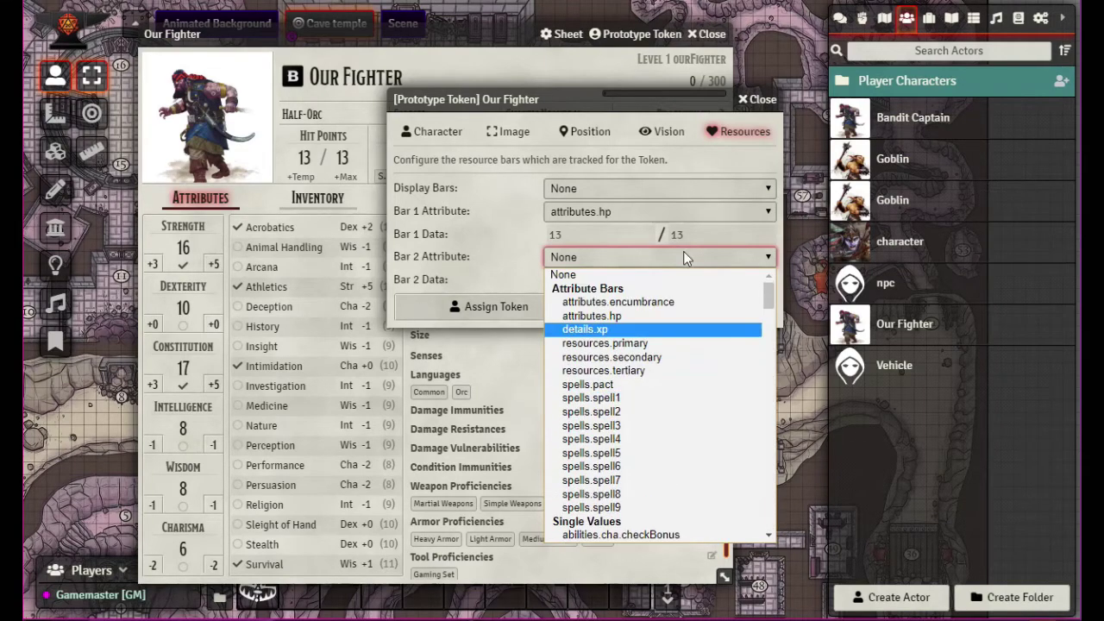
{"action": "left_click", "coordinate": [517, 240]}
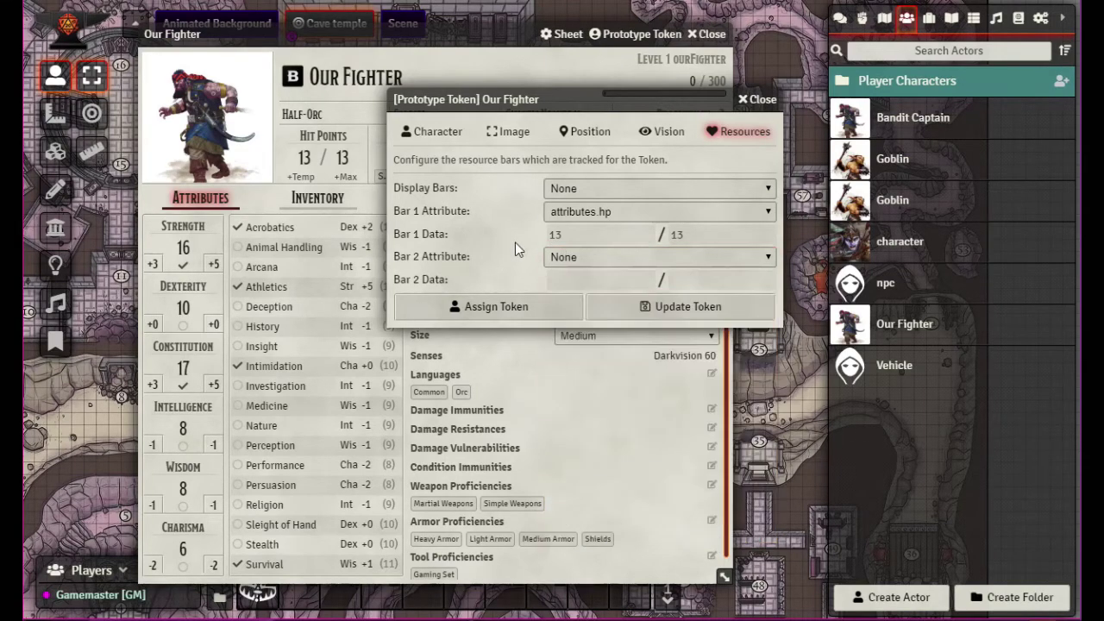
{"action": "left_click", "coordinate": [675, 313]}
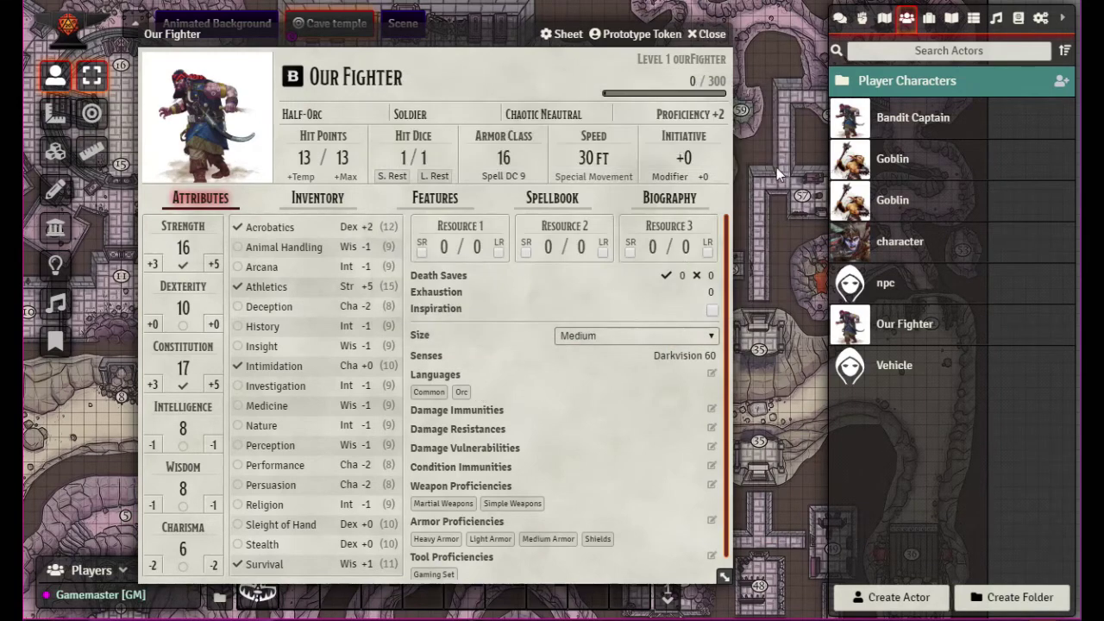
- Drop Our Fighter from the Actors list onto cave room 29, then open its sheet from the token
{"action": "left_click", "coordinate": [703, 38]}
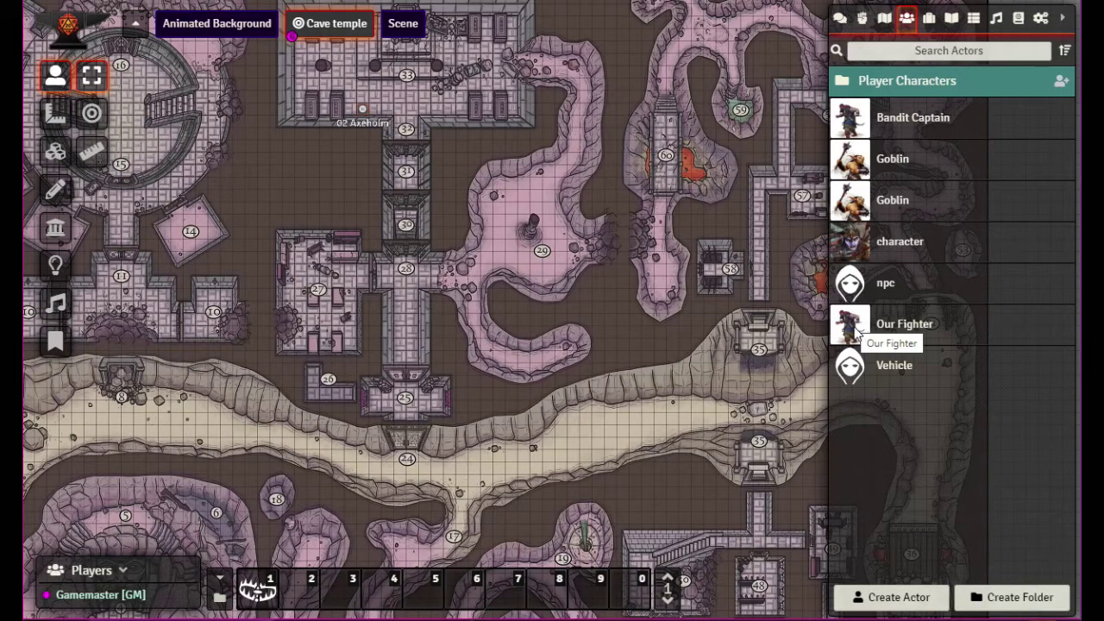
{"action": "left_click_drag", "start_coordinate": [857, 334], "coordinate": [498, 231]}
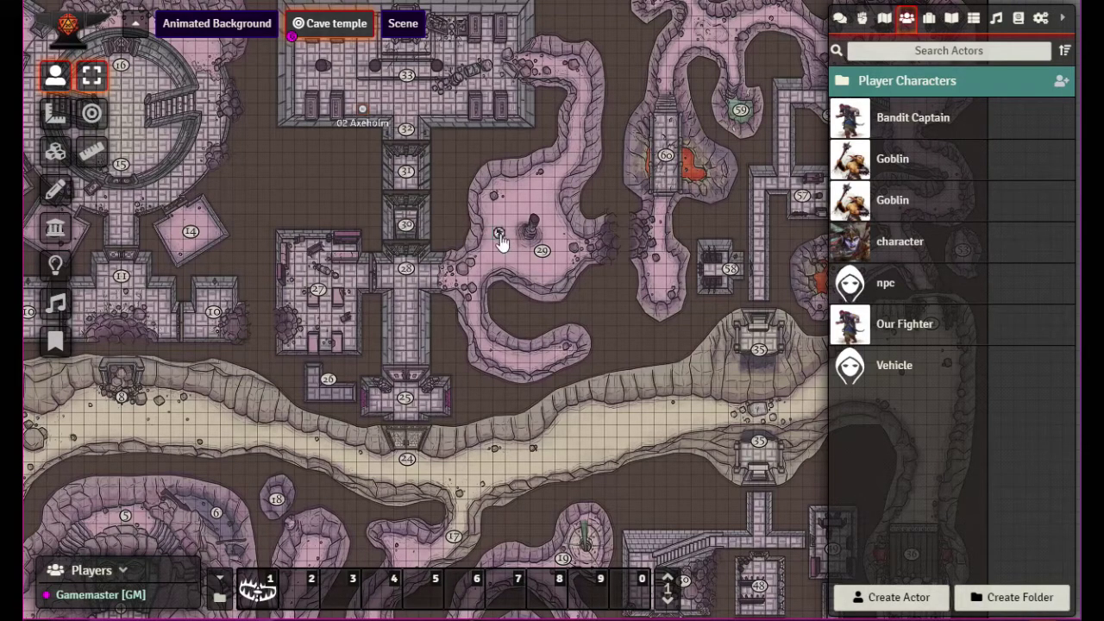
{"action": "scroll", "coordinate": [552, 283], "scroll_direction": "up", "scroll_amount": 5}
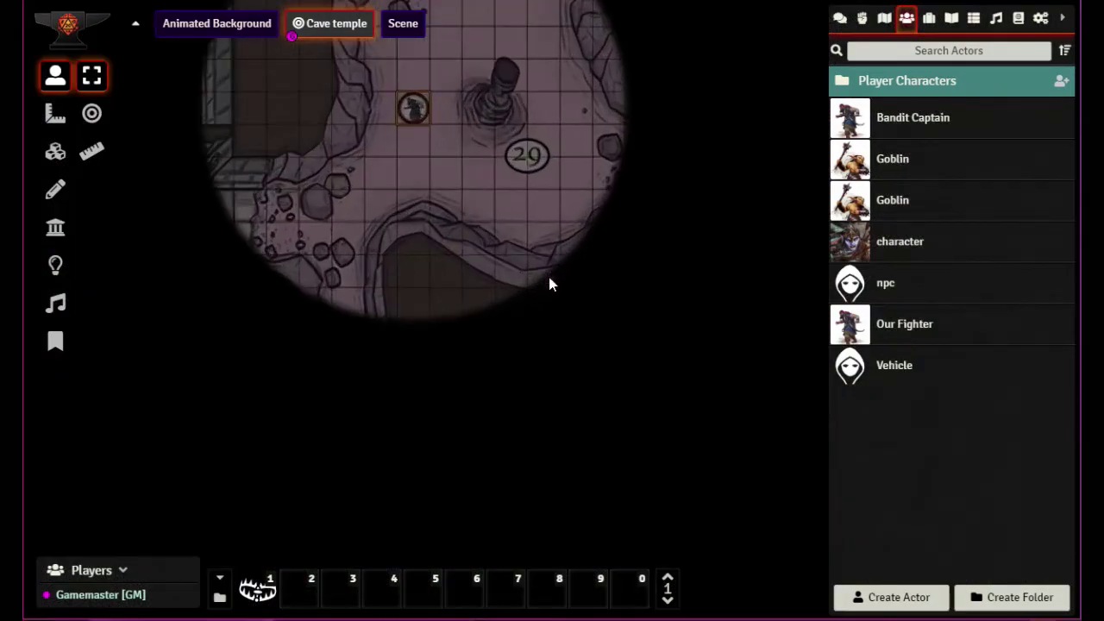
{"action": "left_click_drag", "start_coordinate": [467, 191], "coordinate": [539, 393]}
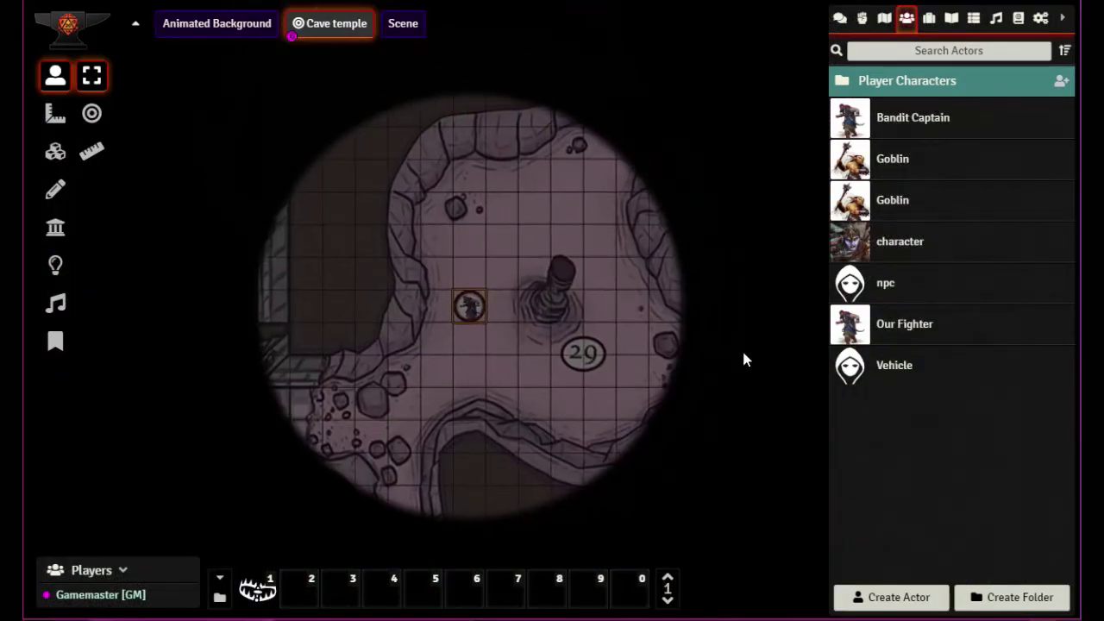
{"action": "double_click", "coordinate": [471, 309]}
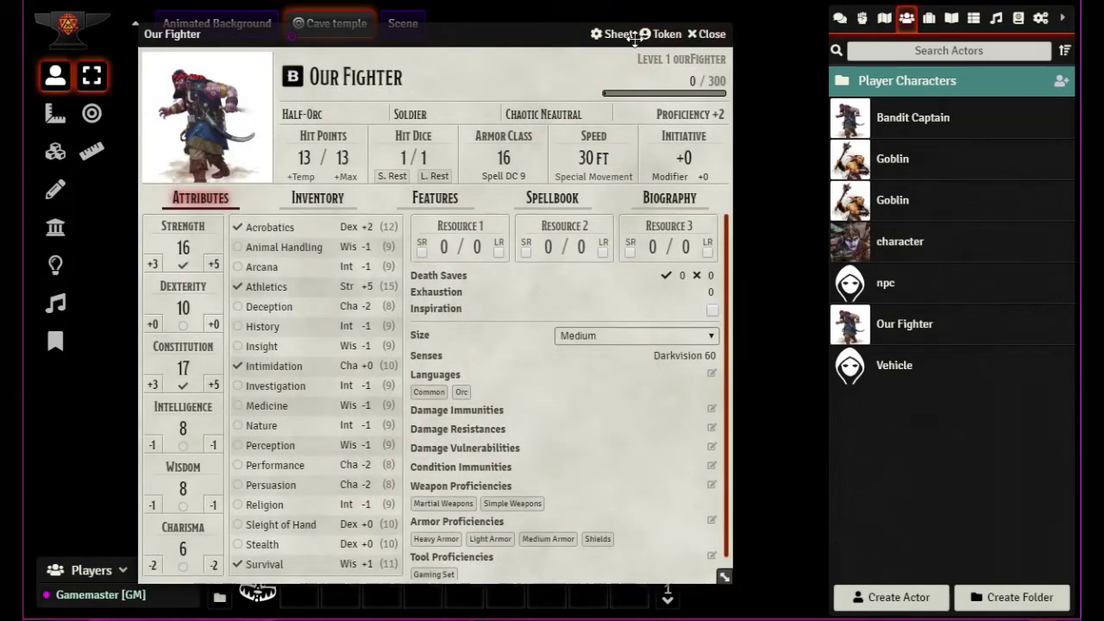
- Open the placed token's settings and enter 60 as its Dim Vision on the Vision tab
{"action": "left_click", "coordinate": [667, 34]}
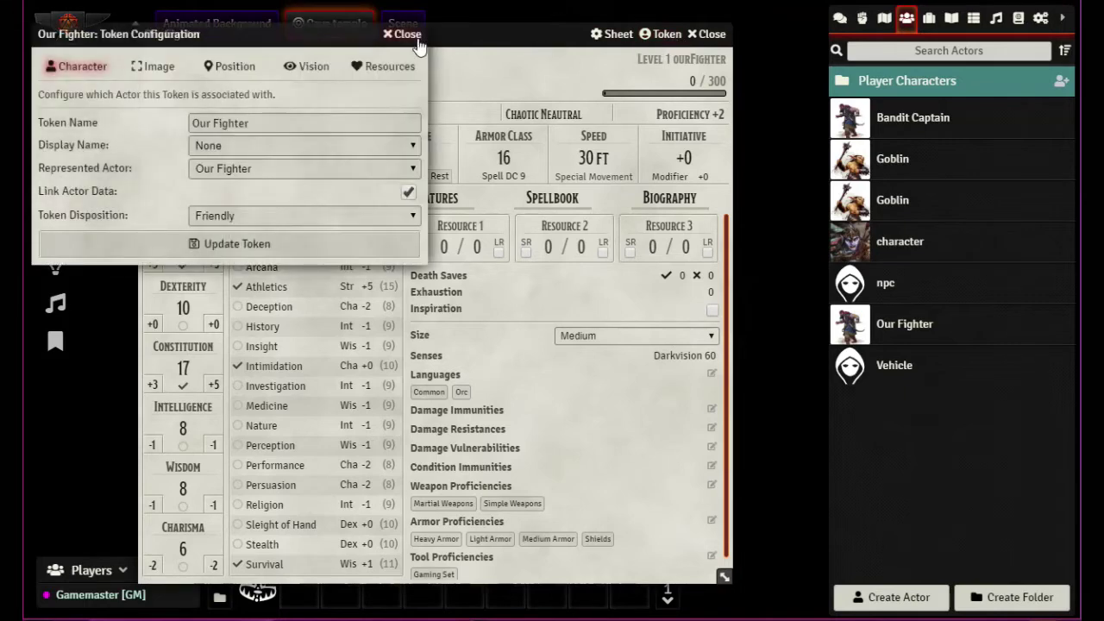
{"action": "left_click", "coordinate": [710, 35]}
{"action": "left_click_drag", "start_coordinate": [234, 43], "coordinate": [863, 36]}
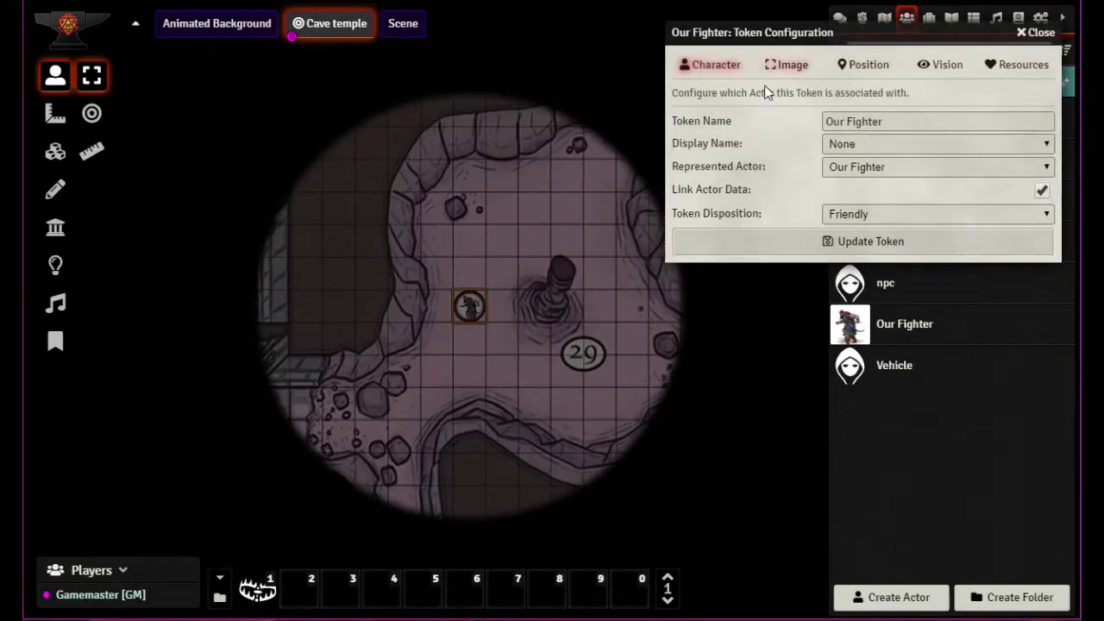
{"action": "left_click", "coordinate": [942, 66]}
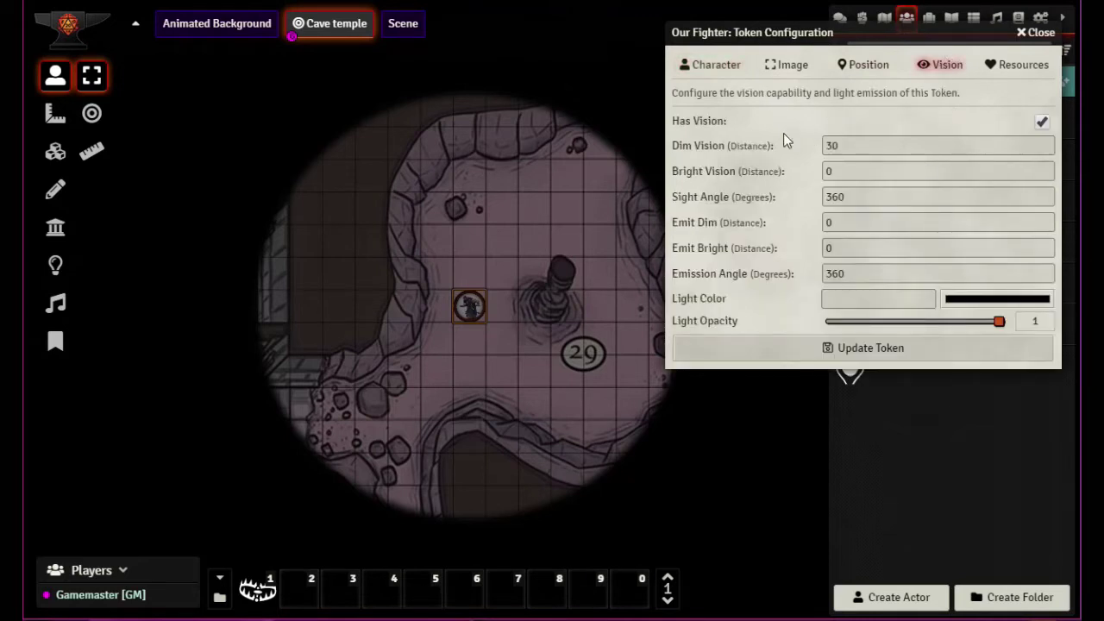
{"action": "left_click", "coordinate": [856, 145]}
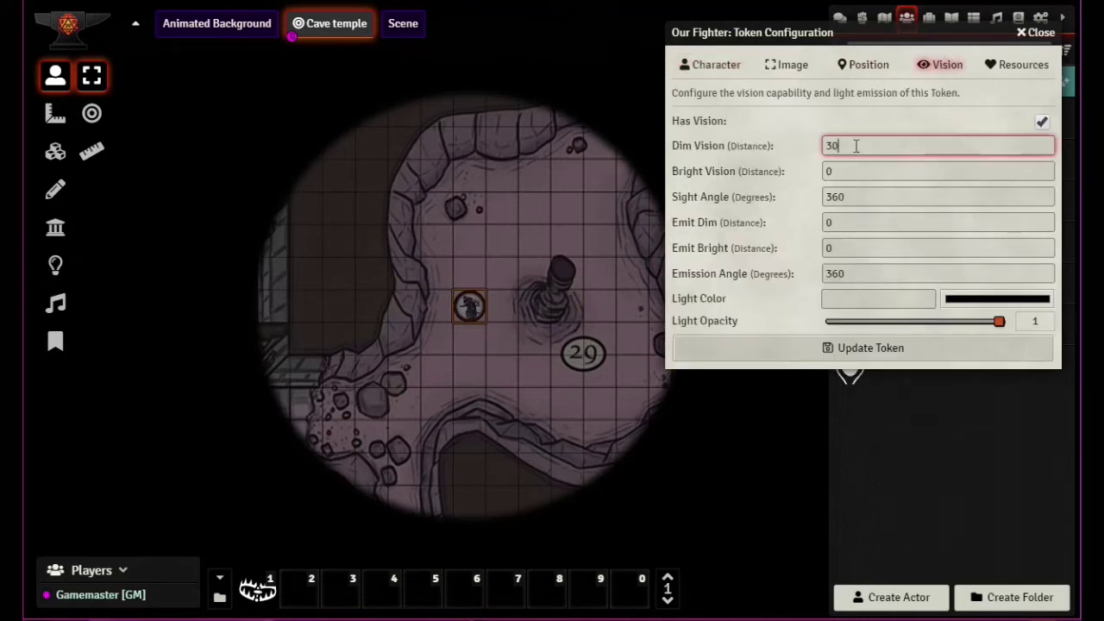
{"action": "type", "text": "60"}
- Update the token to apply 60 dim vision, then zoom out and reselect it to see the wider sight reaching area 32
{"action": "left_click", "coordinate": [874, 351]}
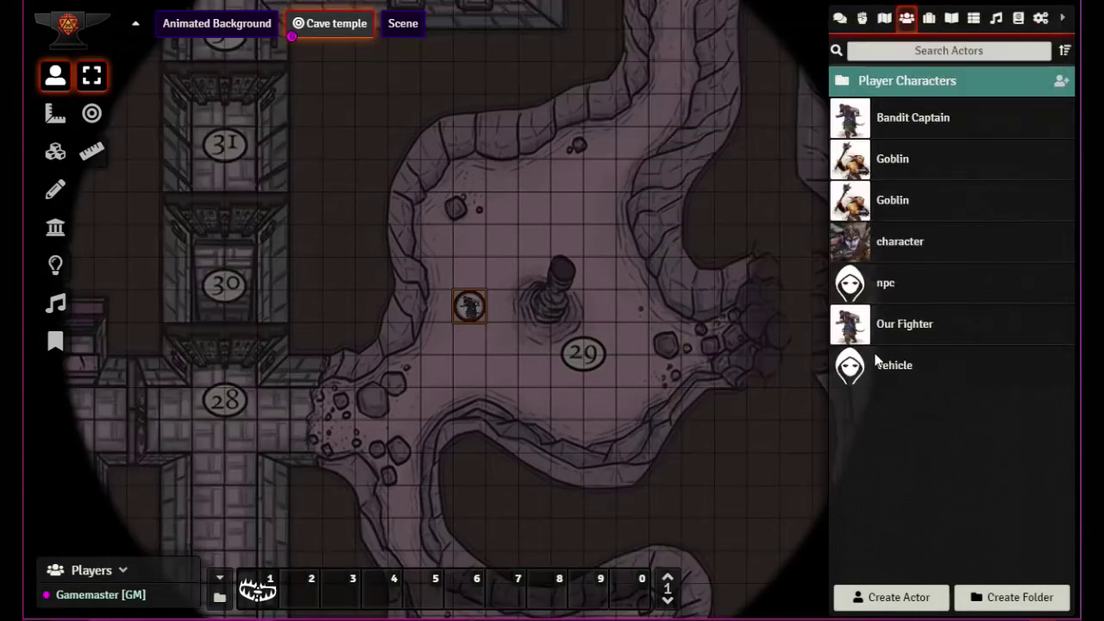
{"action": "scroll", "coordinate": [701, 282], "scroll_direction": "down", "scroll_amount": 5}
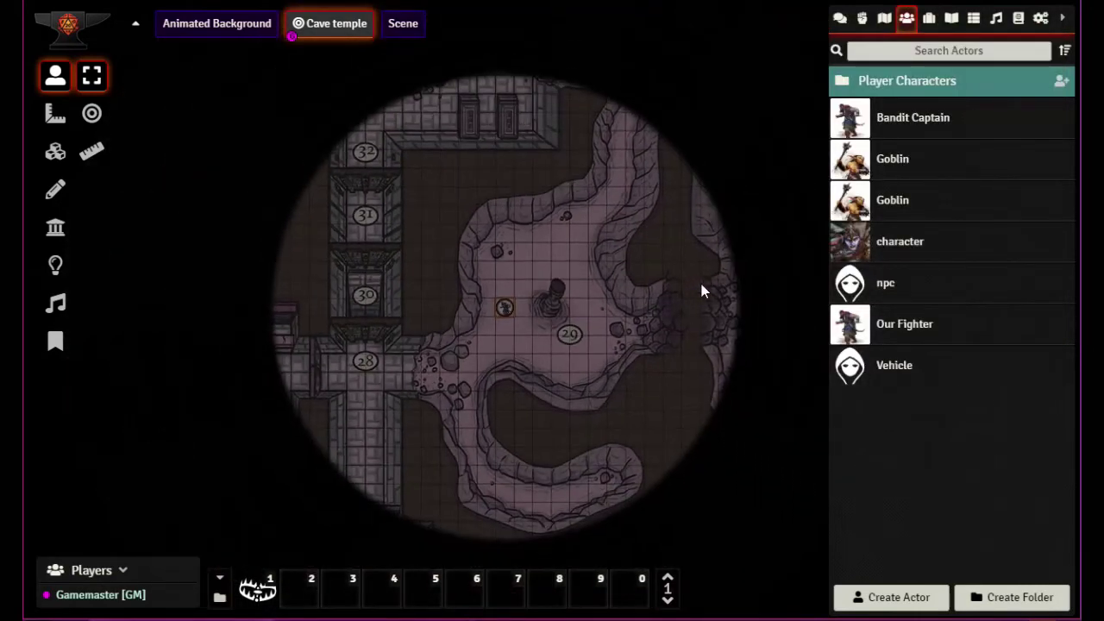
{"action": "scroll", "coordinate": [702, 285], "scroll_direction": "down", "scroll_amount": 3}
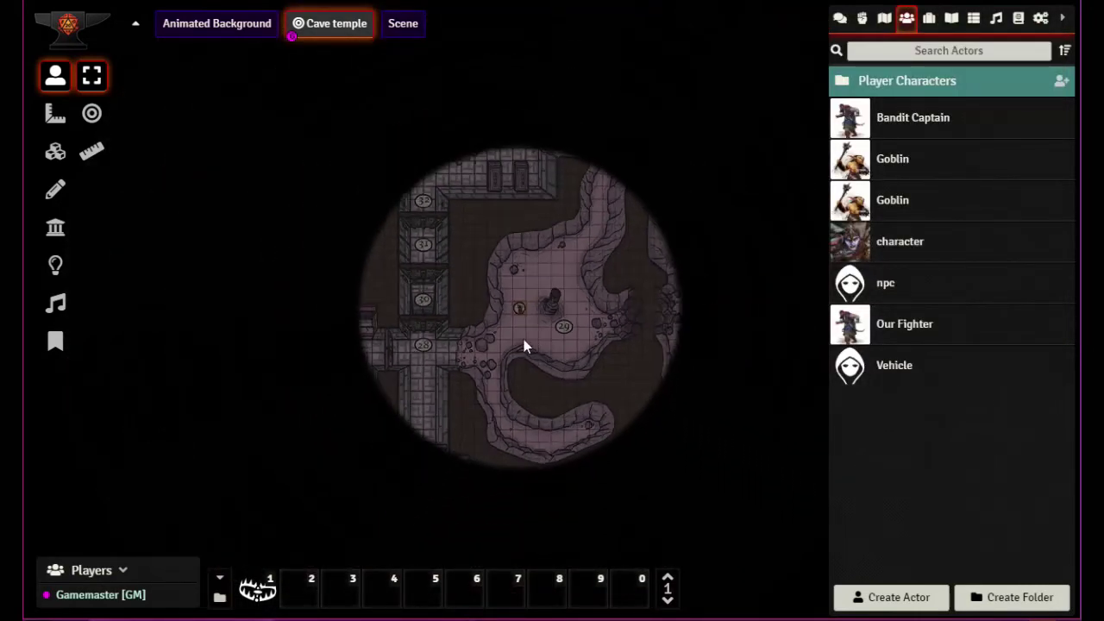
{"action": "left_click", "coordinate": [608, 281]}
{"action": "left_click", "coordinate": [522, 314]}
{"action": "left_click_drag", "start_coordinate": [513, 392], "coordinate": [647, 261]}
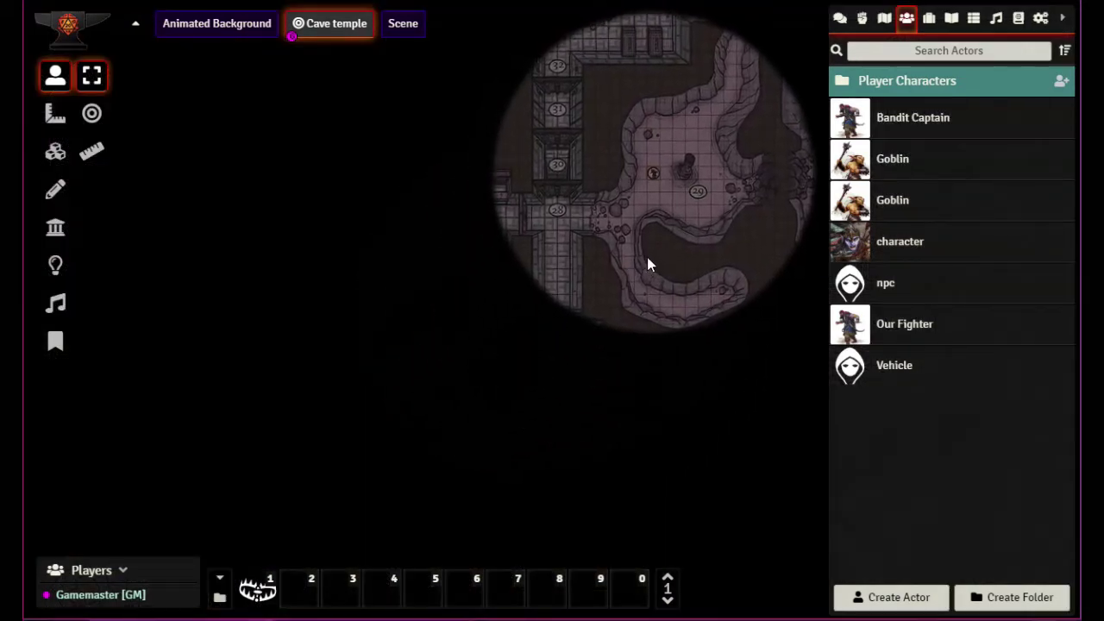